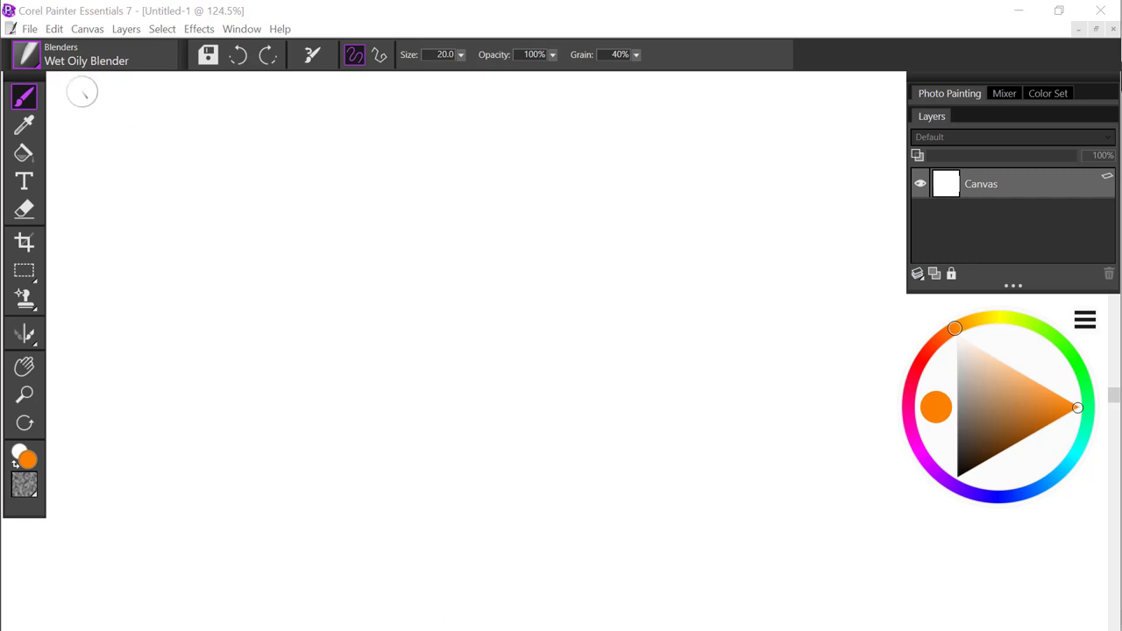
Choose the Color Hose Jitter variant from the F-X brush category.
click(29, 56)
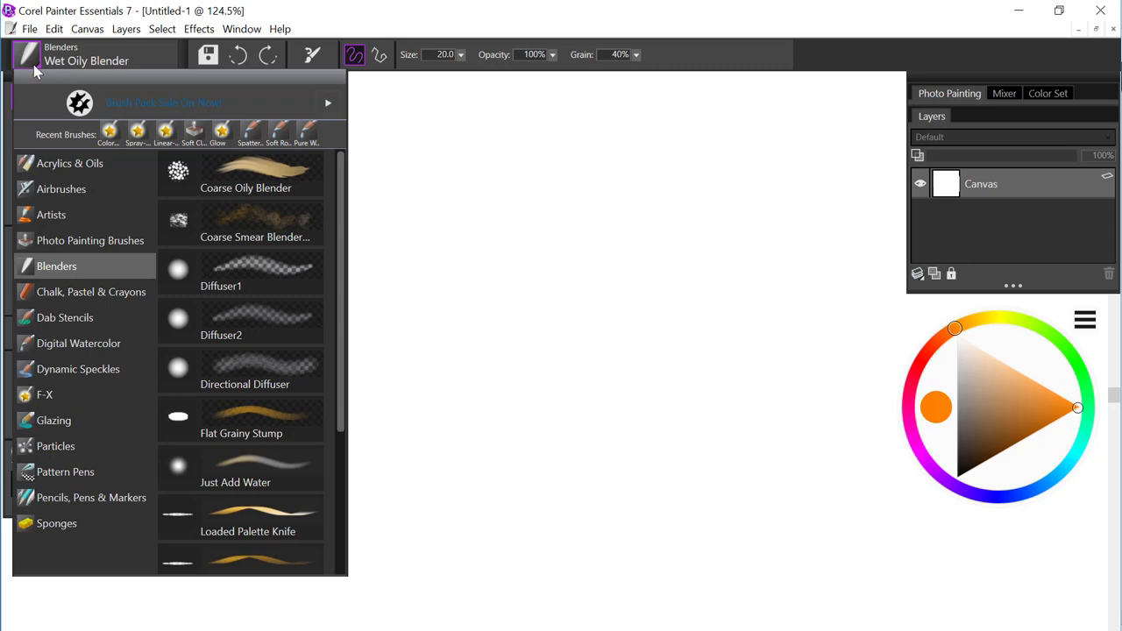
click(52, 399)
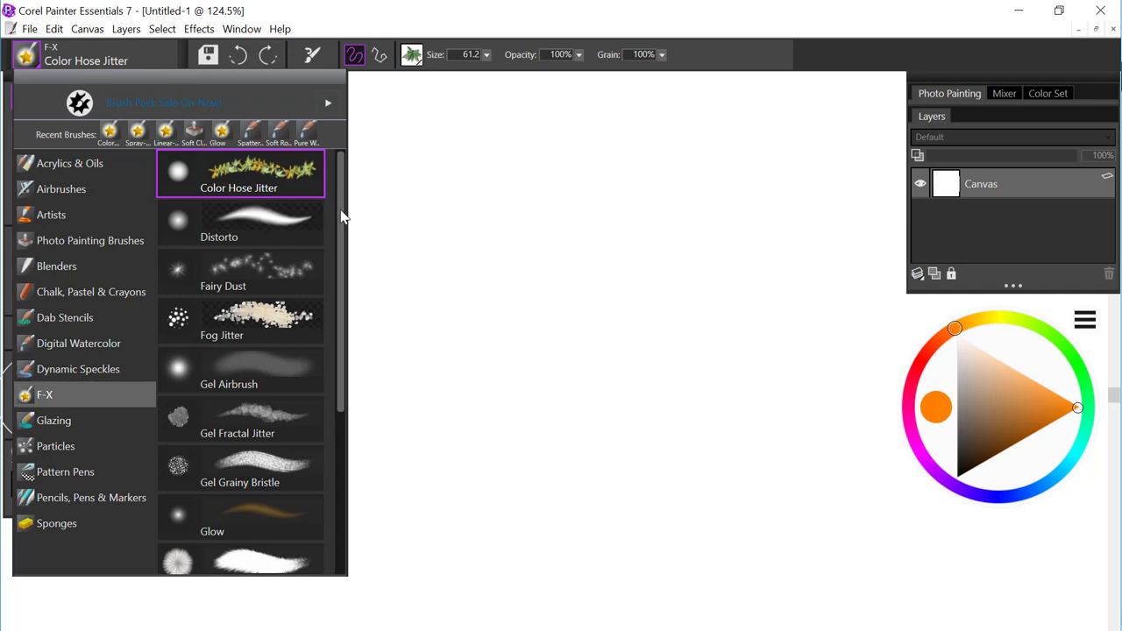
drag(342, 214, 353, 389)
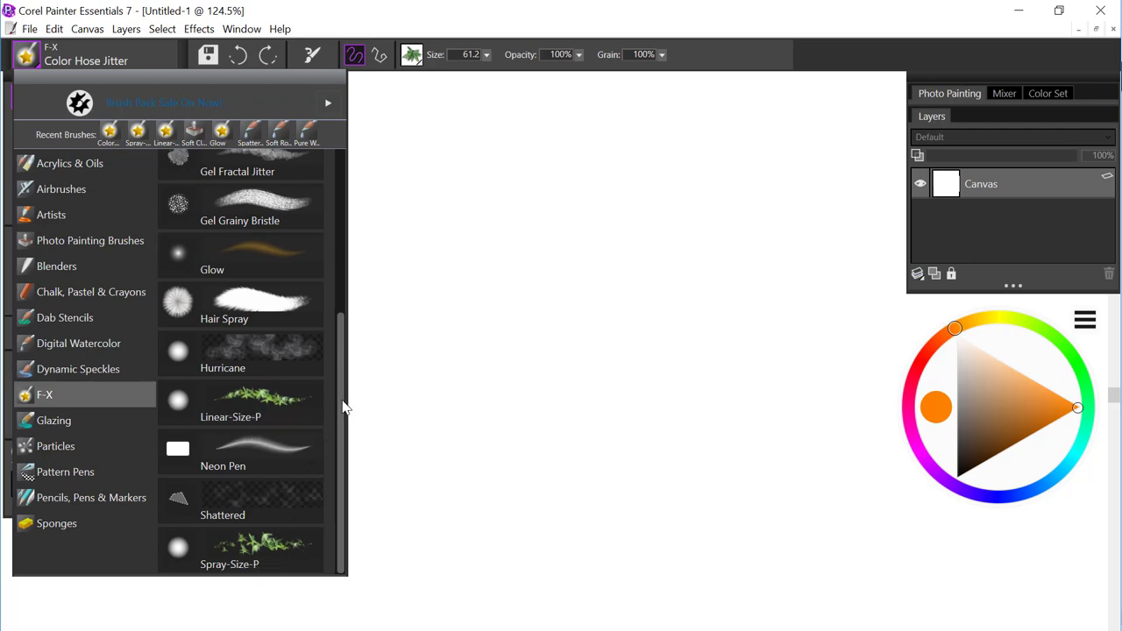
drag(342, 408, 349, 211)
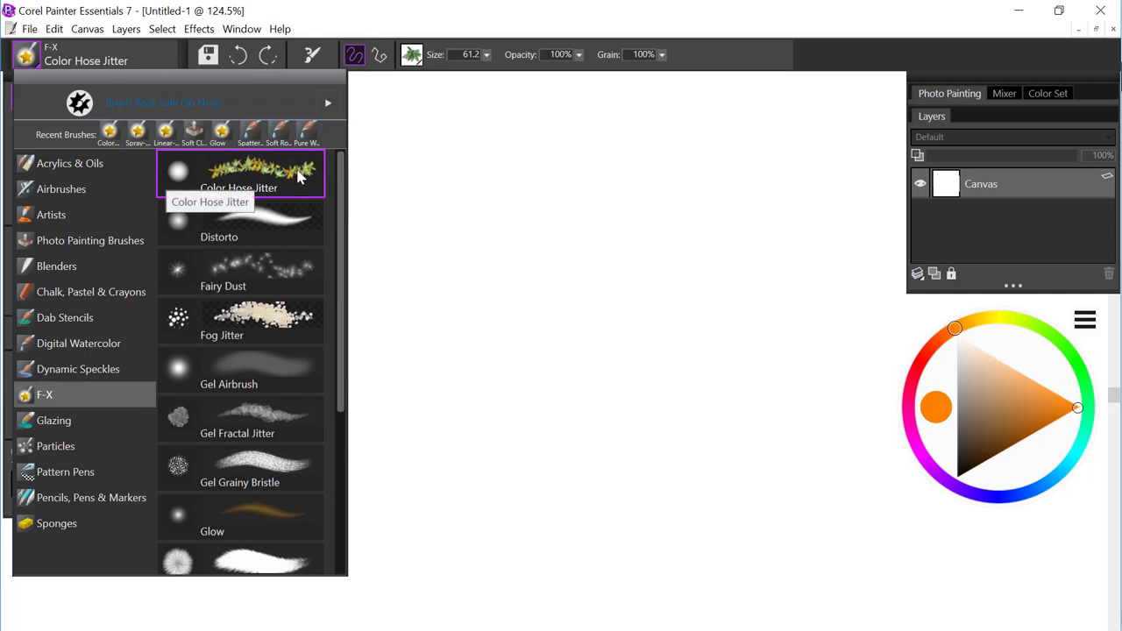
click(294, 175)
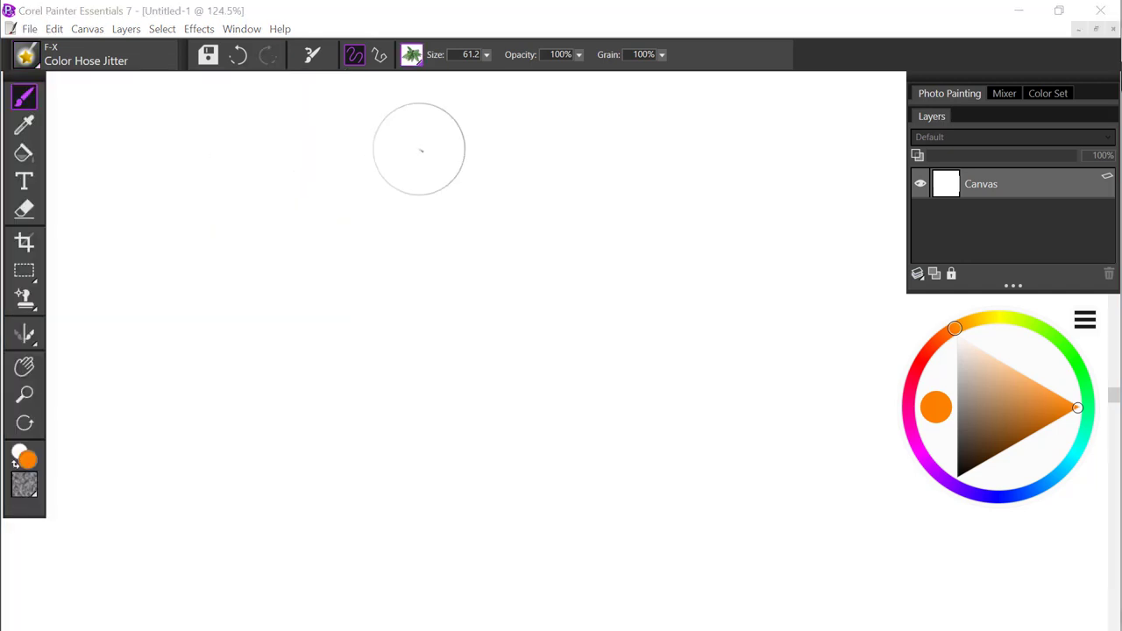
Load the Baby Blue Eyes nozzle and paint a top row, a curving row and hanging clusters of blue flowers.
click(412, 56)
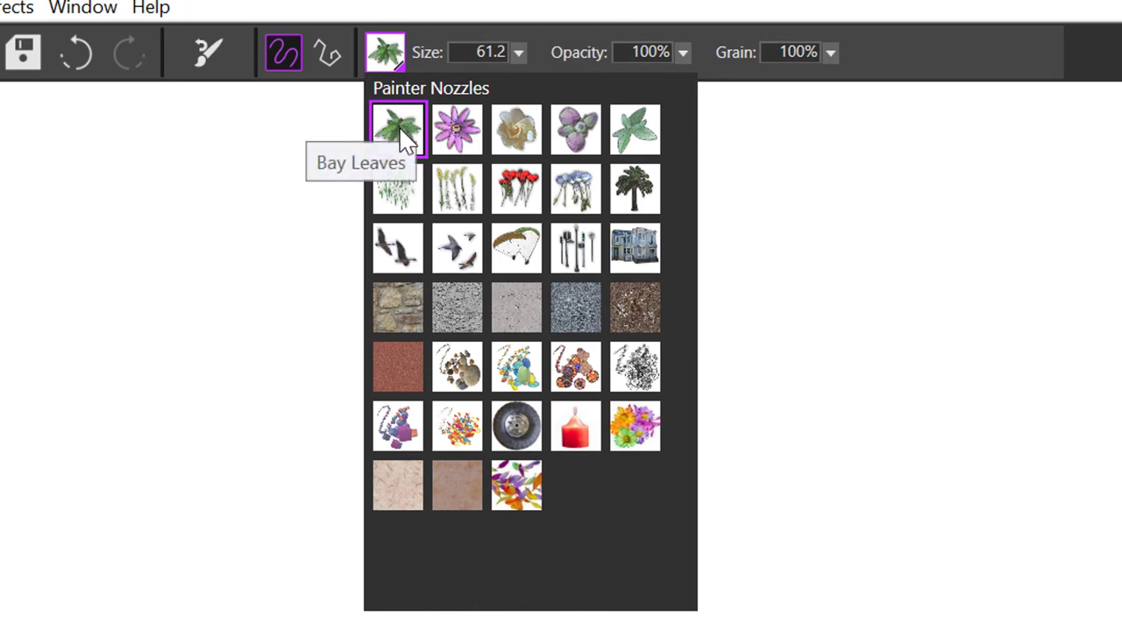
click(580, 197)
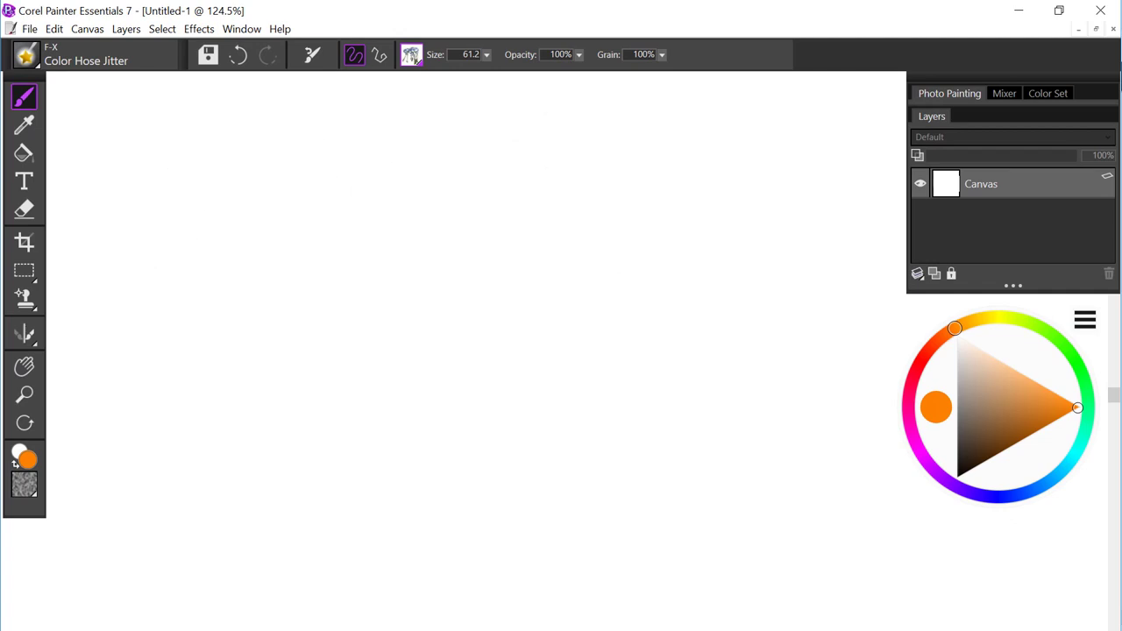
mouse_move(132, 206)
mouse_down()
mouse_move(366, 205)
mouse_move(886, 241)
mouse_up()
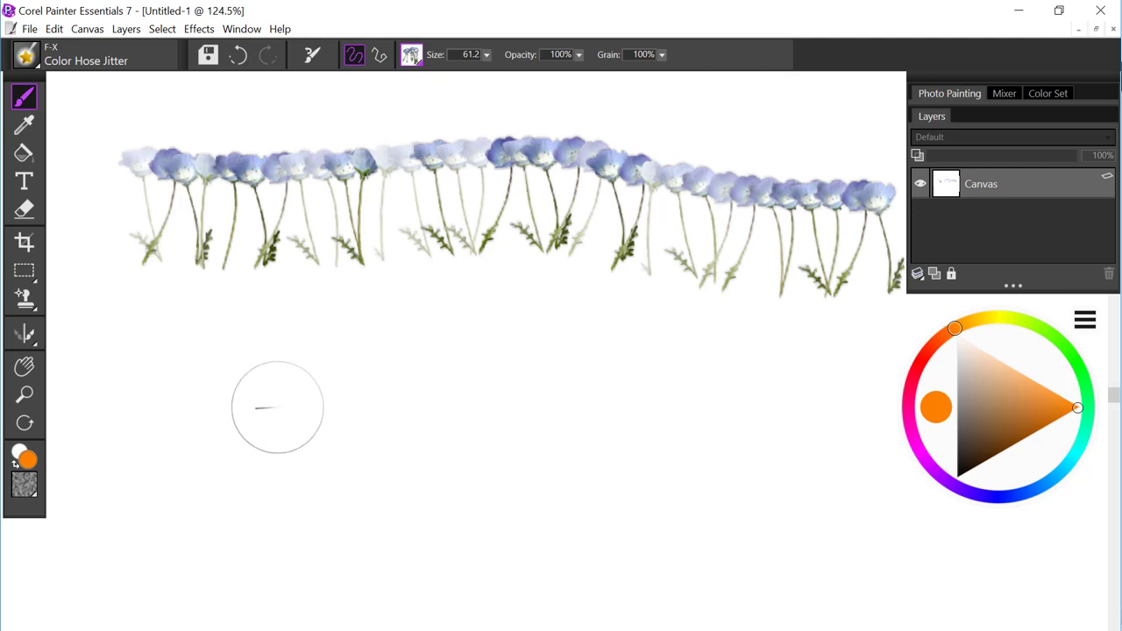
mouse_move(153, 408)
mouse_down()
mouse_move(208, 392)
mouse_move(272, 417)
mouse_move(387, 427)
mouse_move(463, 385)
mouse_move(589, 424)
mouse_move(651, 423)
mouse_move(697, 413)
mouse_up()
drag(728, 377, 855, 430)
mouse_move(544, 483)
mouse_down()
mouse_move(570, 464)
mouse_move(366, 469)
mouse_move(188, 454)
mouse_up()
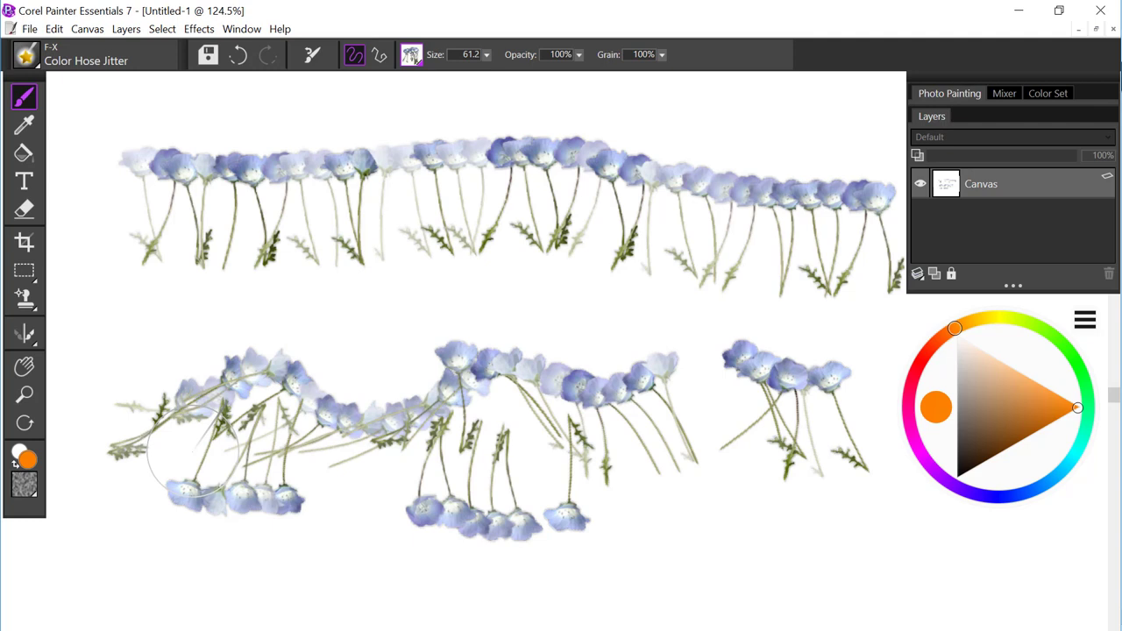
Clear the canvas and switch to the F-X Linear-Size-P brush.
key(ctrl+a)
key(Delete)
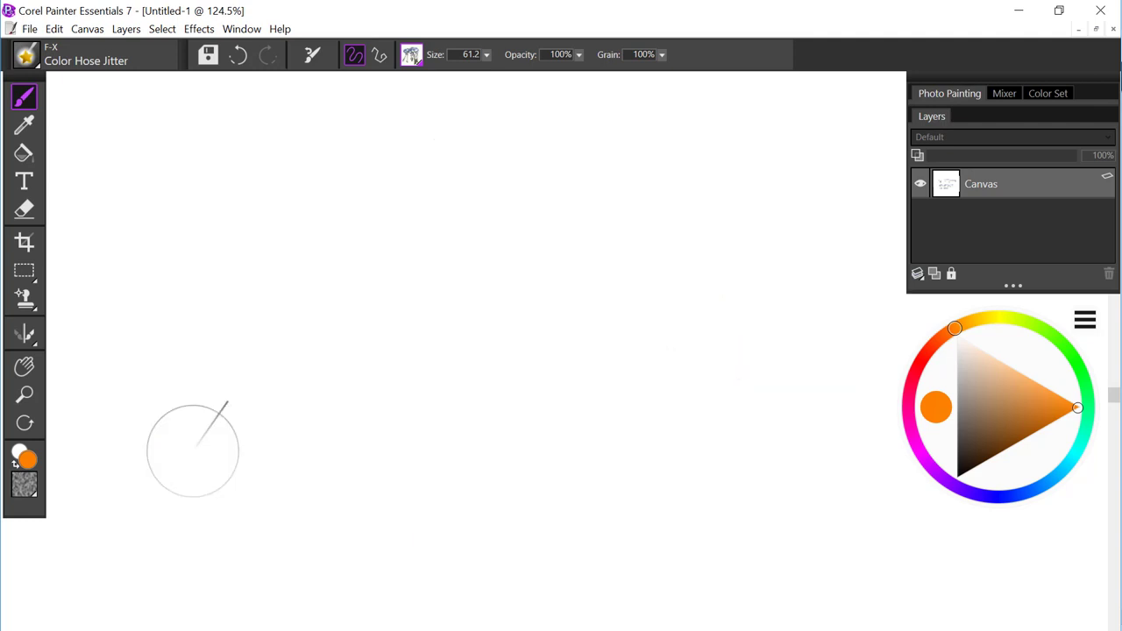
click(25, 56)
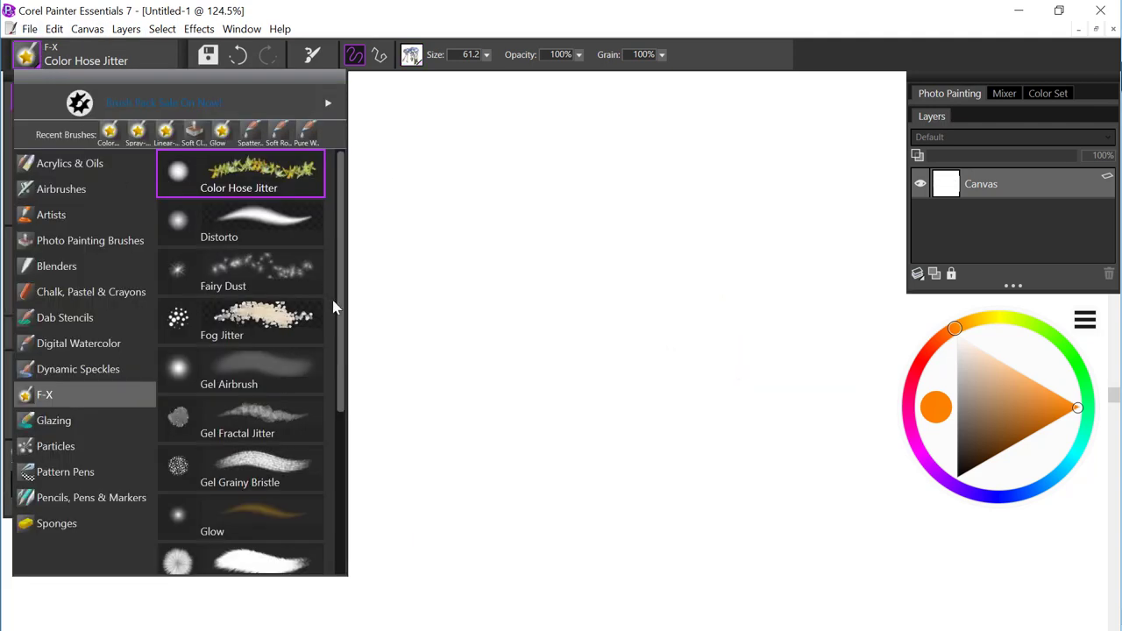
drag(340, 318, 359, 444)
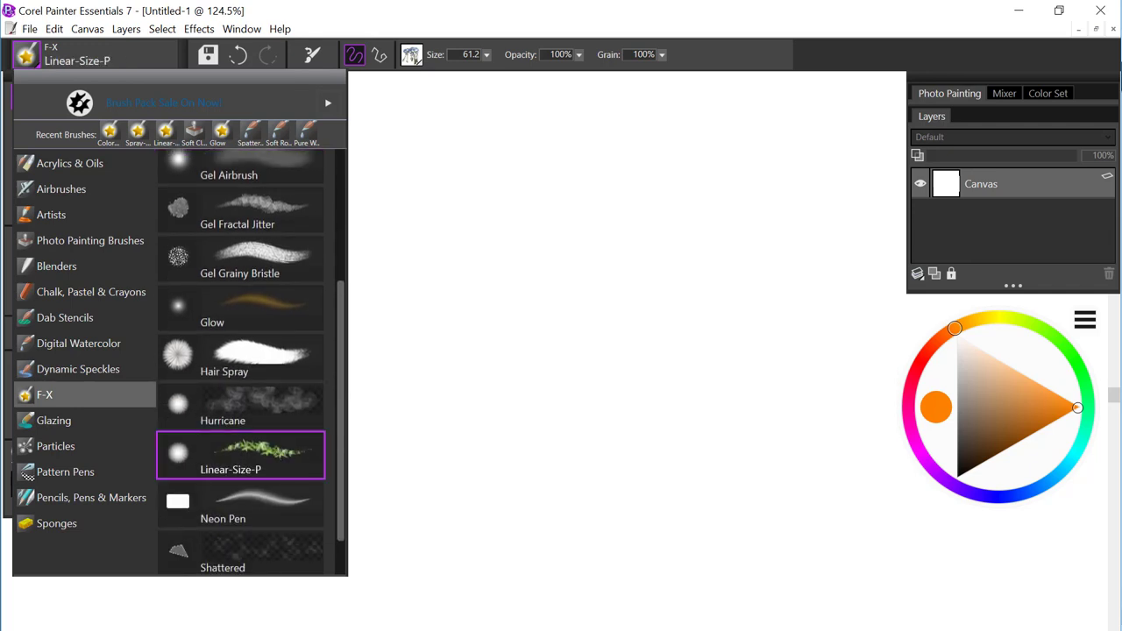
click(281, 443)
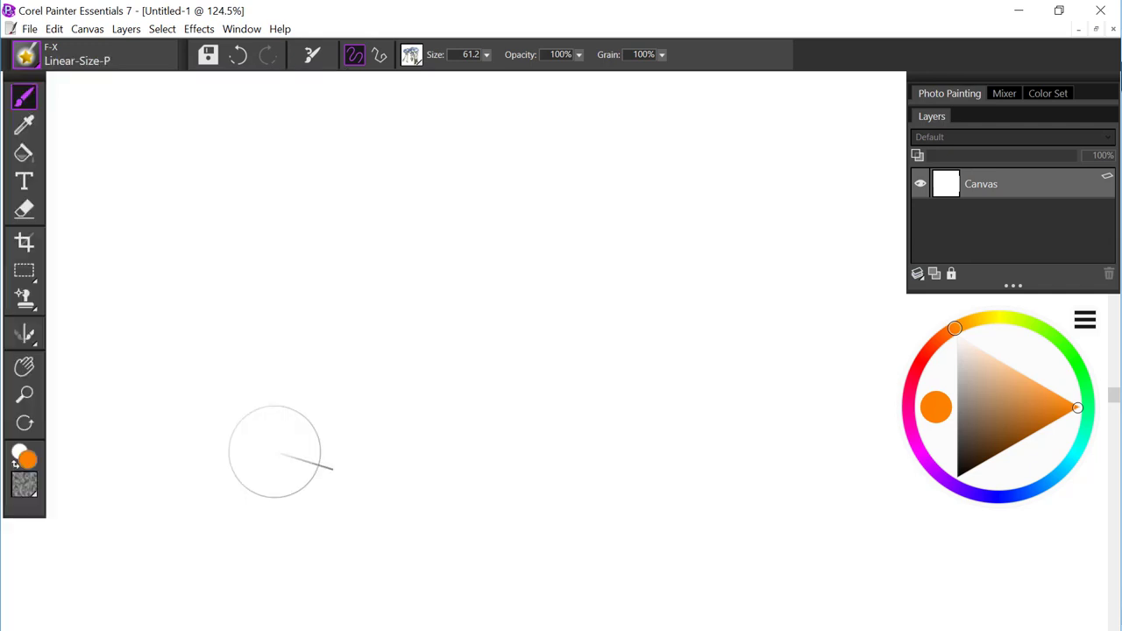
Load the multicolour flower nozzle and paint a straight band plus two wavy flower trails.
click(412, 56)
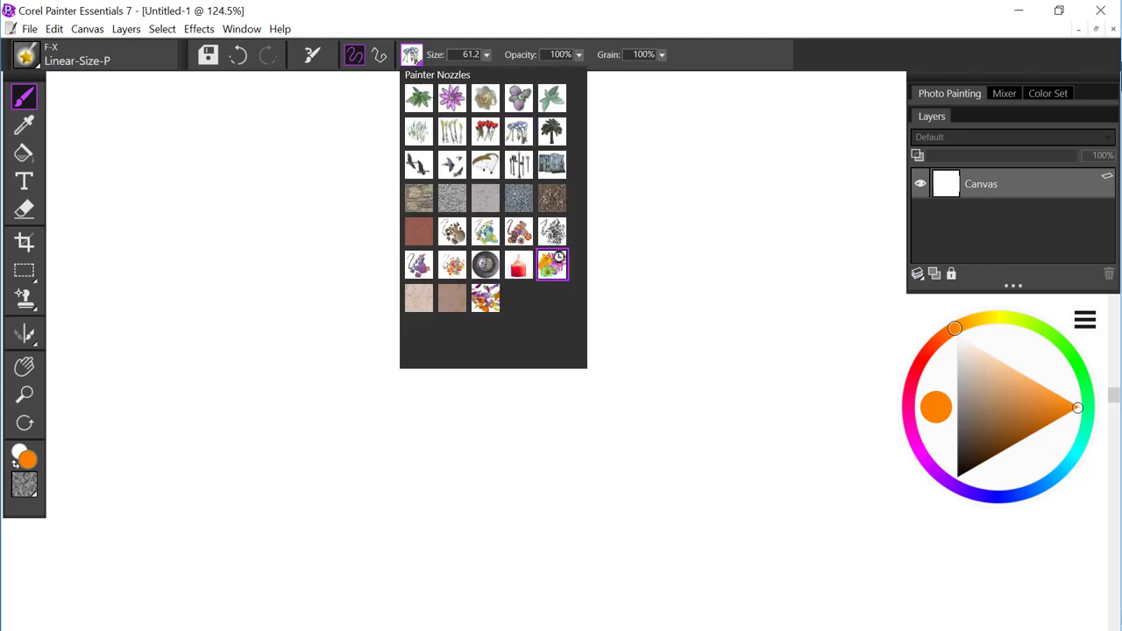
click(551, 264)
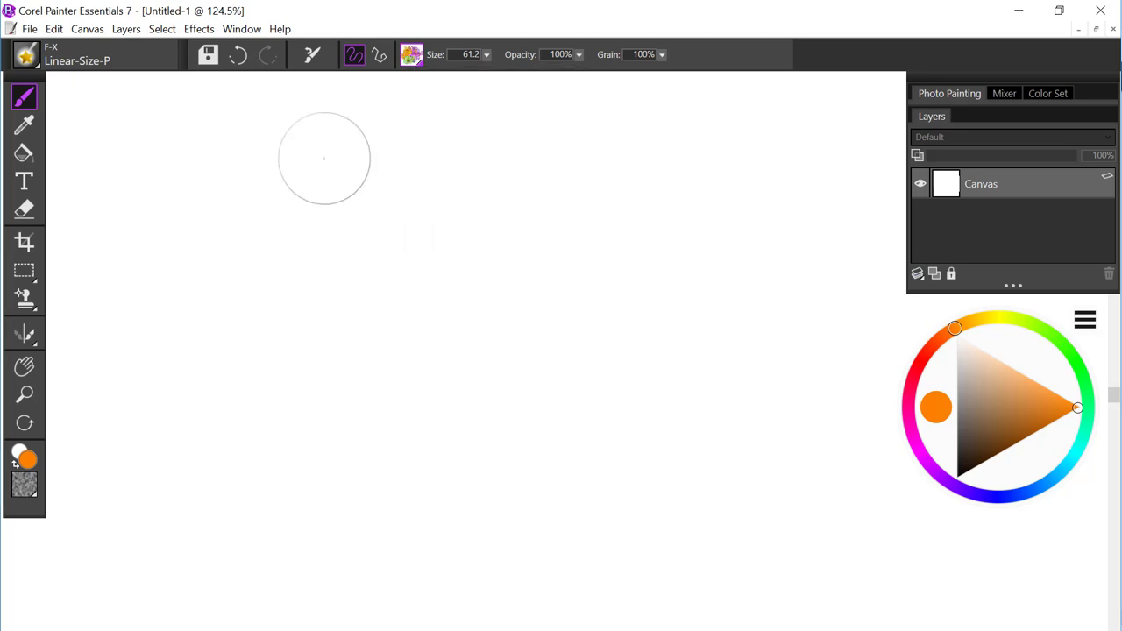
drag(98, 220, 824, 216)
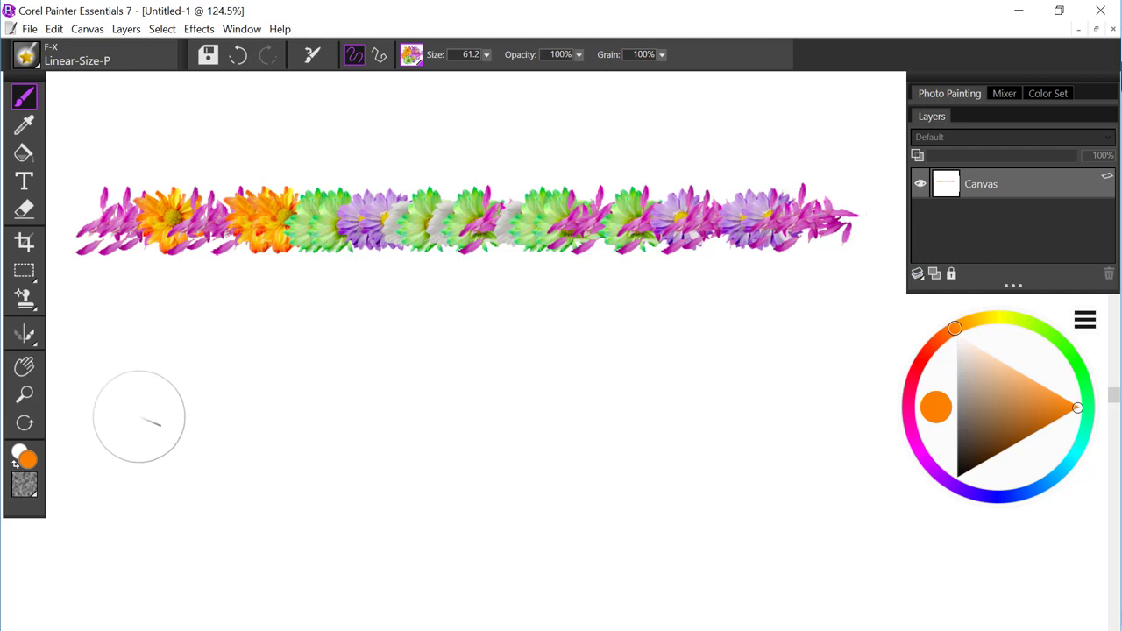
mouse_move(132, 446)
mouse_down()
mouse_move(291, 445)
mouse_move(492, 381)
mouse_move(641, 388)
mouse_move(812, 464)
mouse_move(890, 364)
mouse_up()
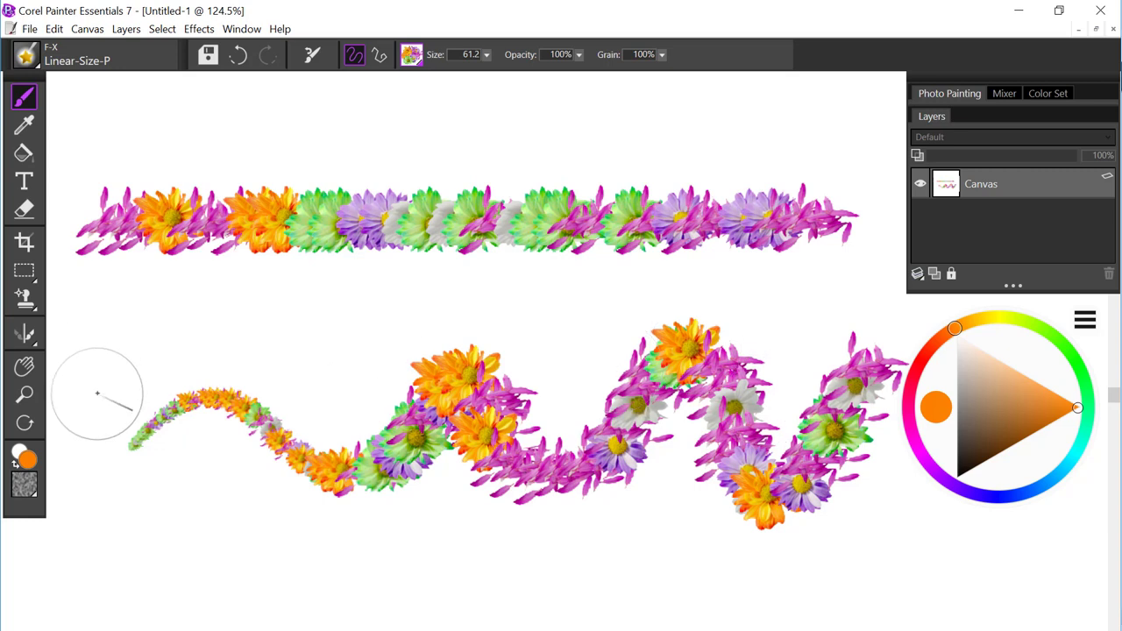
mouse_move(95, 393)
mouse_down()
mouse_move(129, 358)
mouse_move(197, 344)
mouse_move(272, 364)
mouse_move(361, 309)
mouse_move(455, 344)
mouse_move(589, 297)
mouse_move(644, 334)
mouse_move(770, 330)
mouse_move(847, 312)
mouse_up()
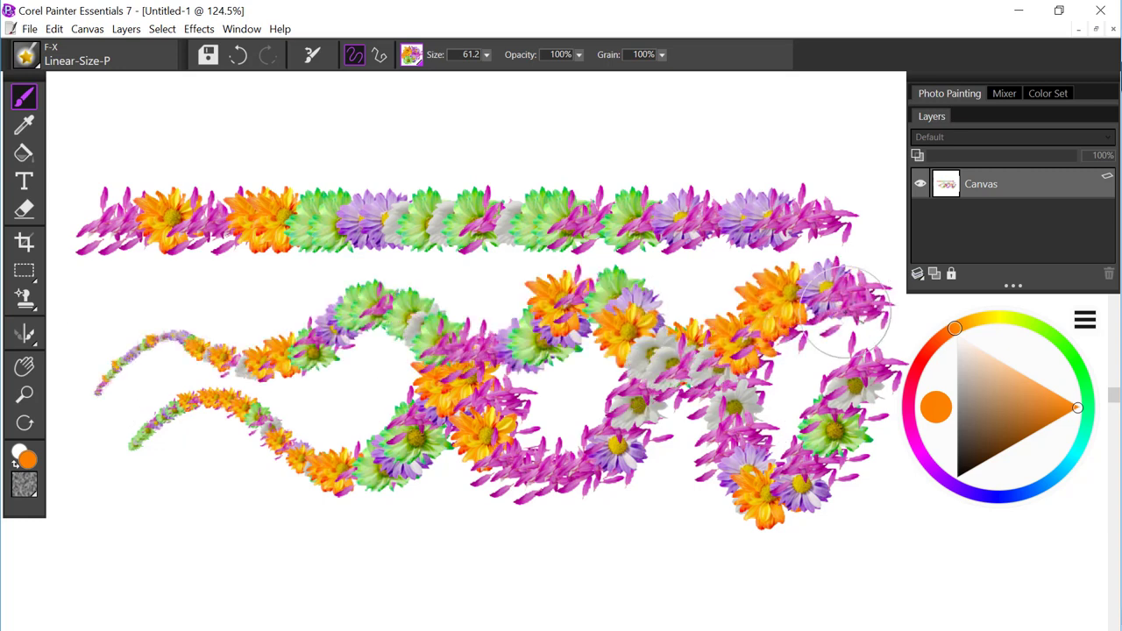
Clear the canvas and select the F-X Spray-Size-P brush.
key(ctrl+a)
key(Delete)
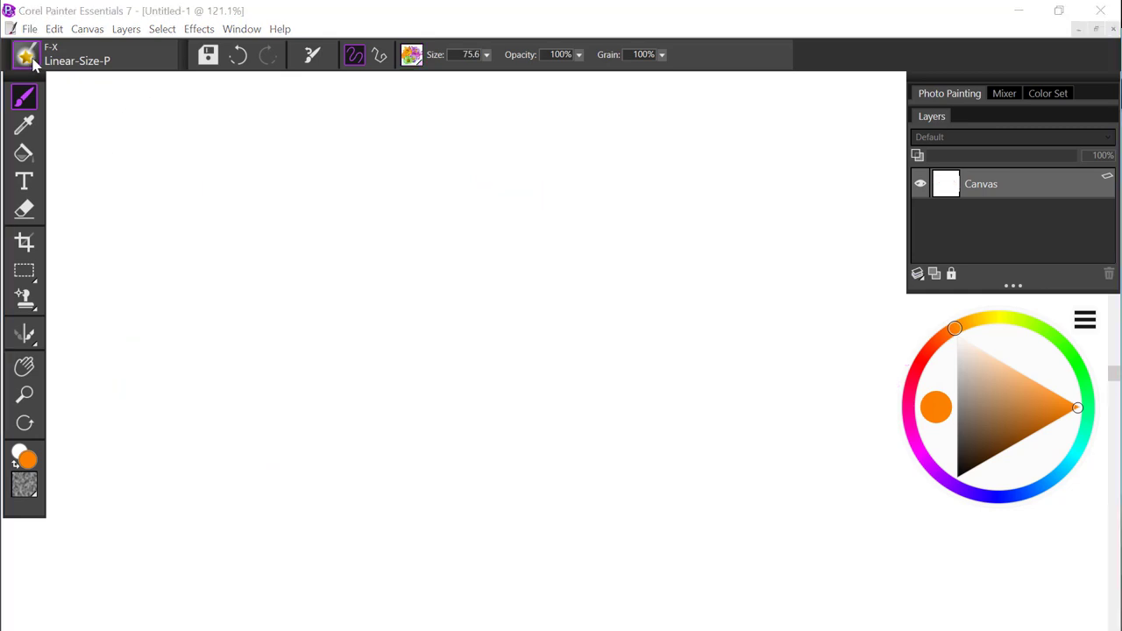
click(26, 57)
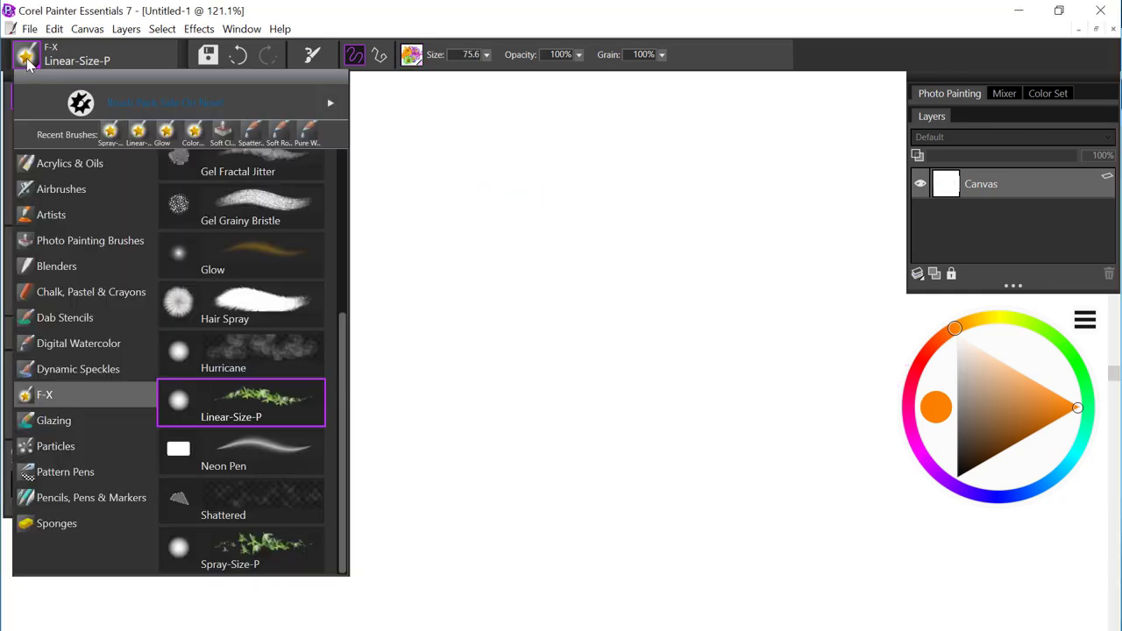
click(292, 562)
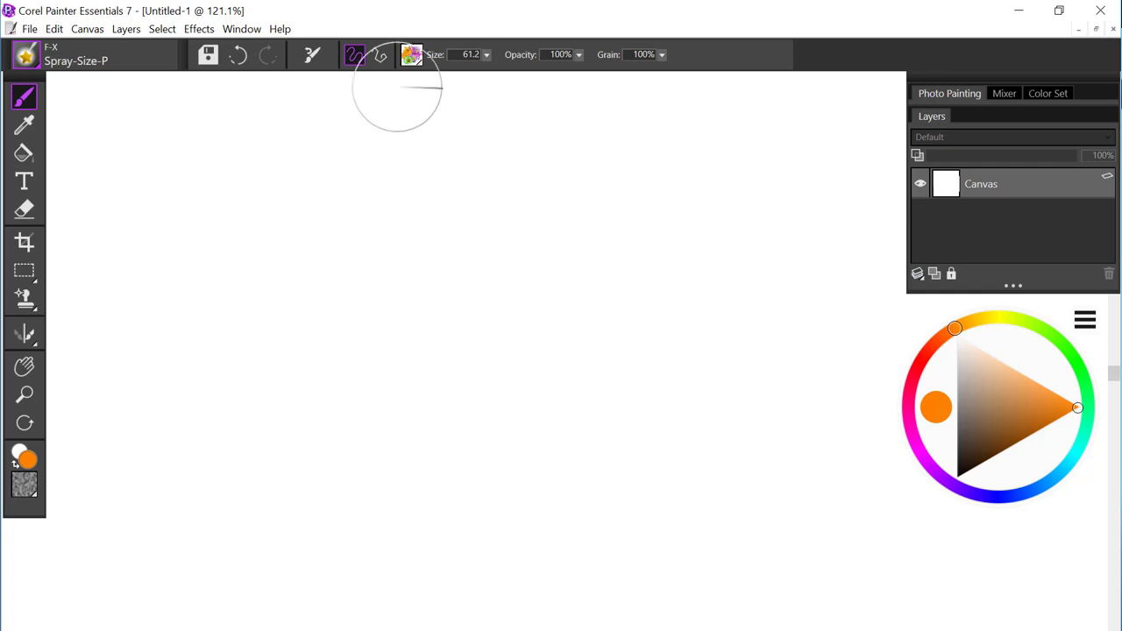
Load the Canadian Geese nozzle and spray two flocks of geese, across the top and lower down.
click(412, 54)
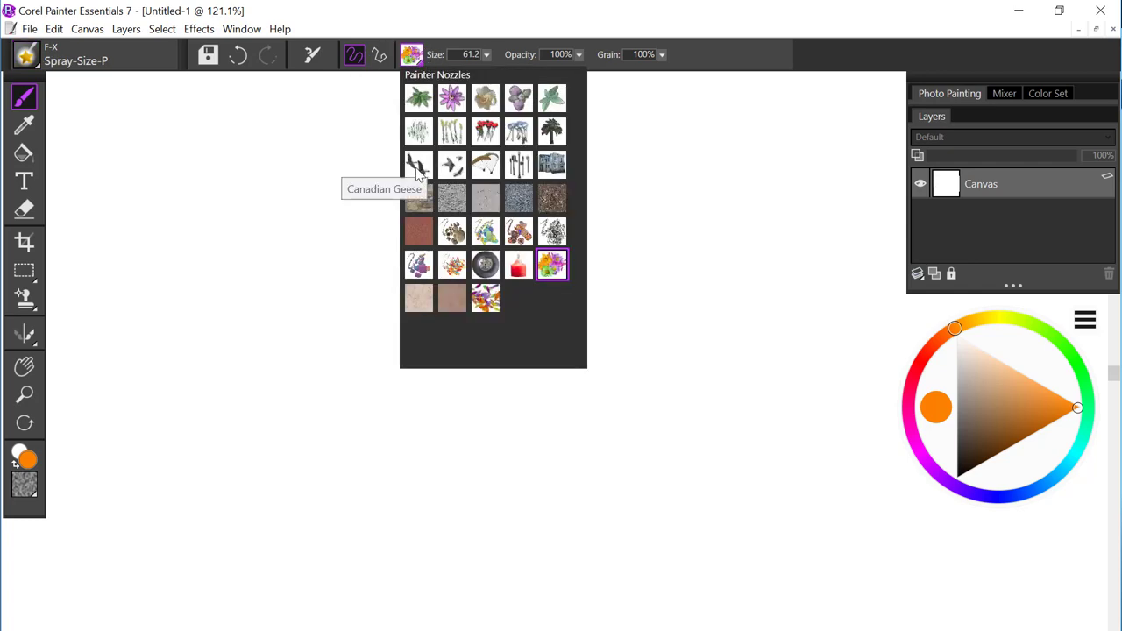
click(419, 167)
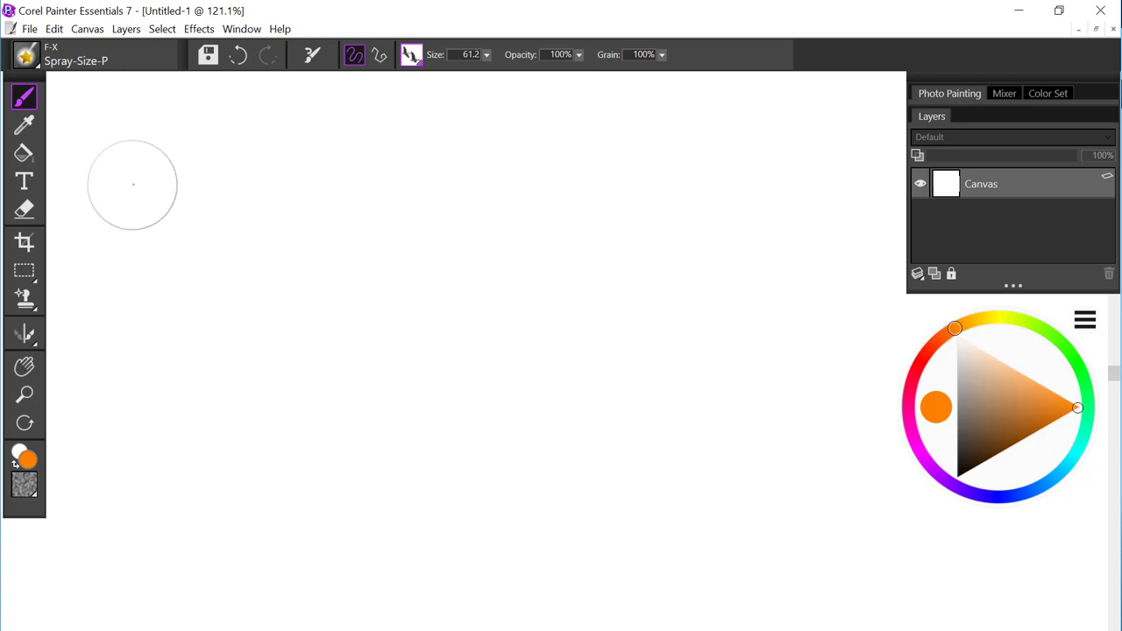
mouse_move(101, 219)
mouse_down()
mouse_move(260, 178)
mouse_move(444, 179)
mouse_move(696, 219)
mouse_move(764, 208)
mouse_move(904, 219)
mouse_move(912, 258)
mouse_up()
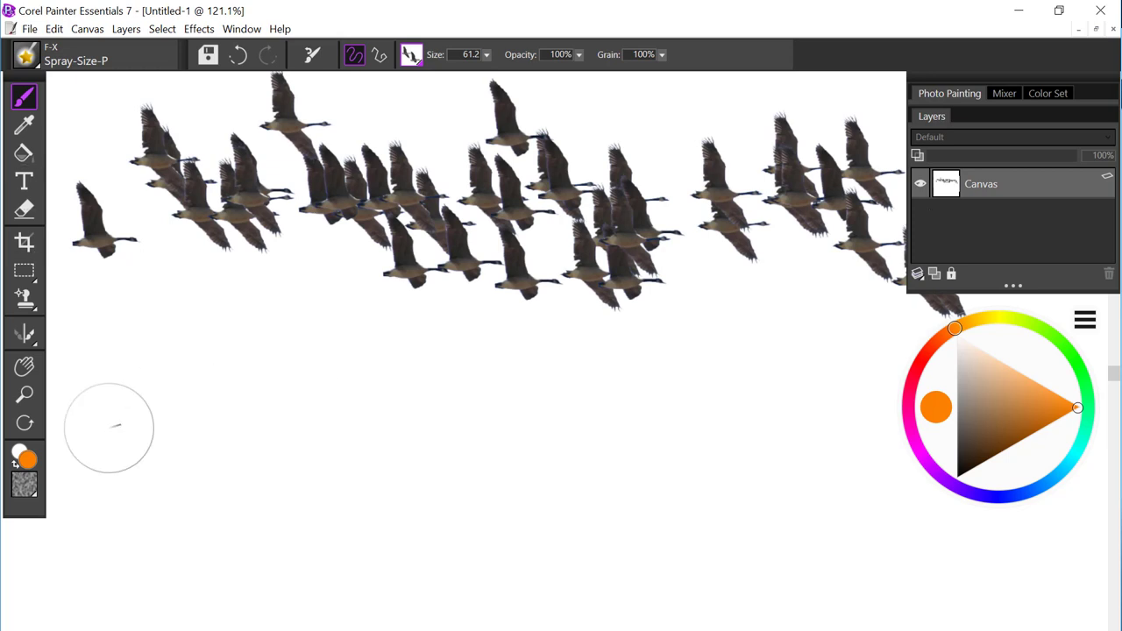
mouse_move(100, 431)
mouse_down()
mouse_move(175, 397)
mouse_move(219, 424)
mouse_move(316, 403)
mouse_move(451, 434)
mouse_move(523, 403)
mouse_move(593, 346)
mouse_move(693, 401)
mouse_move(767, 383)
mouse_move(835, 386)
mouse_move(1028, 476)
mouse_up()
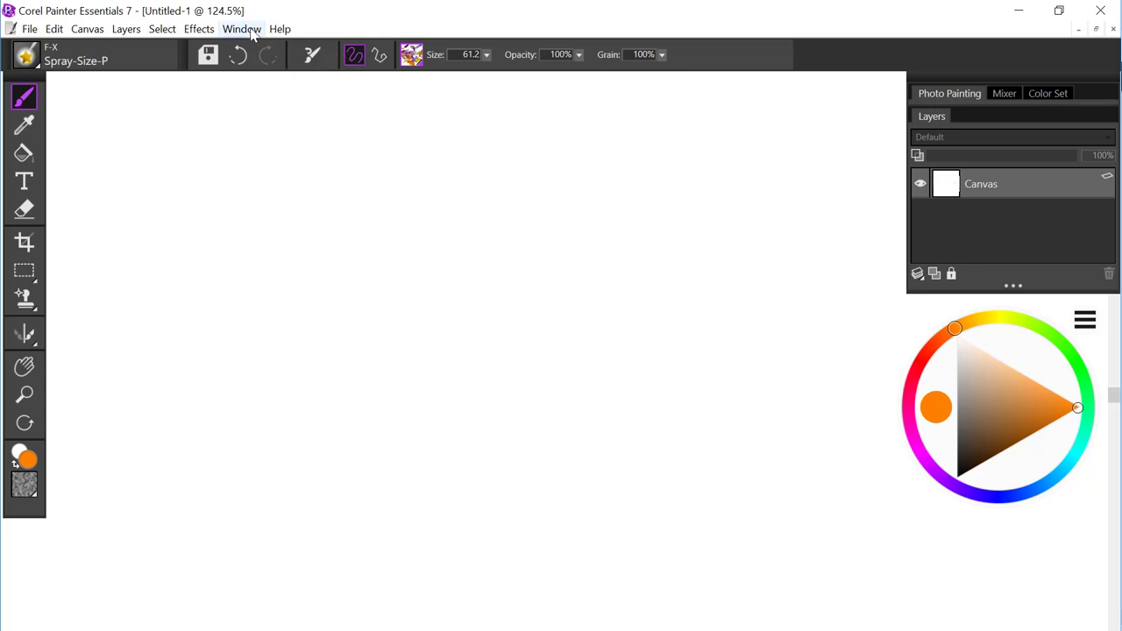
Switch to the Gabriel.rif document from the Window menu.
click(242, 29)
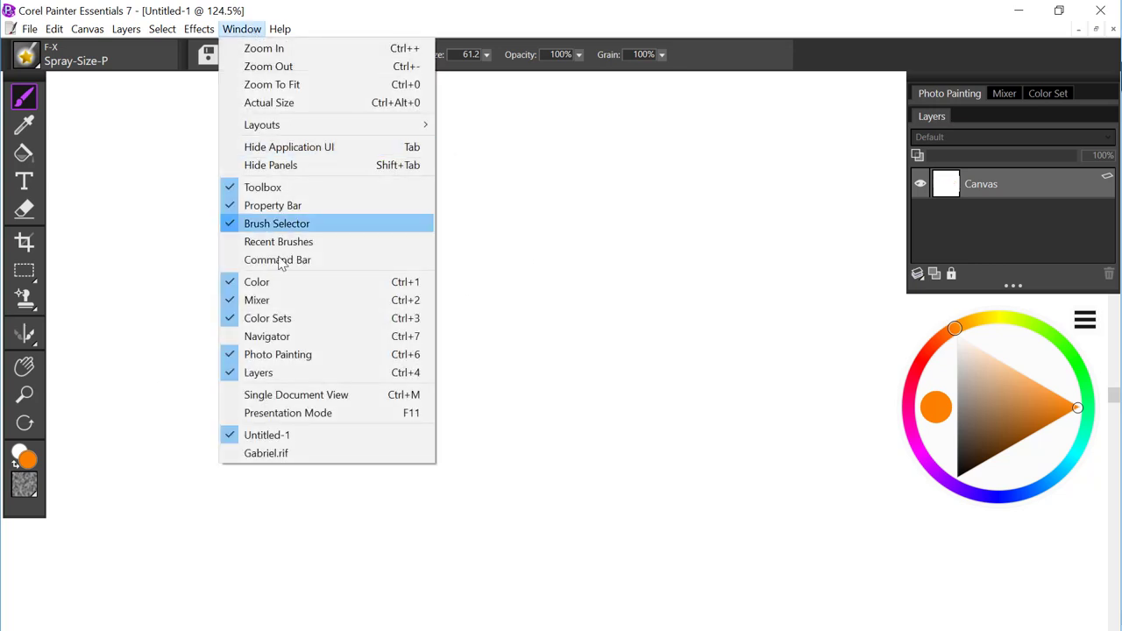
click(321, 453)
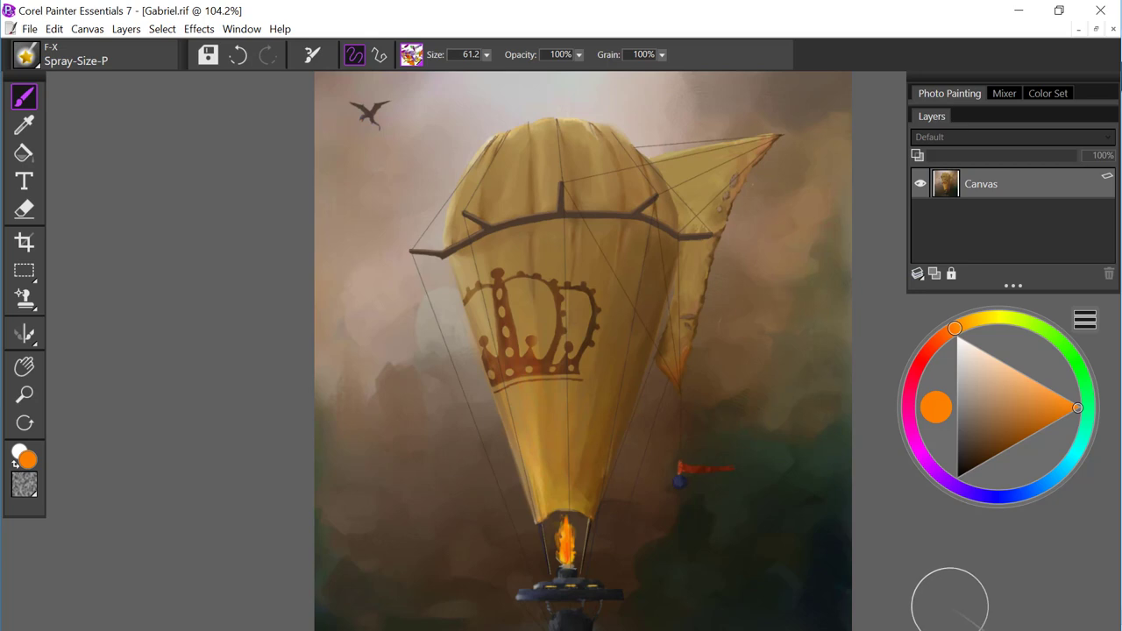
Select Linear-Size-P with the current nozzle and add a new empty Layer 1.
click(27, 58)
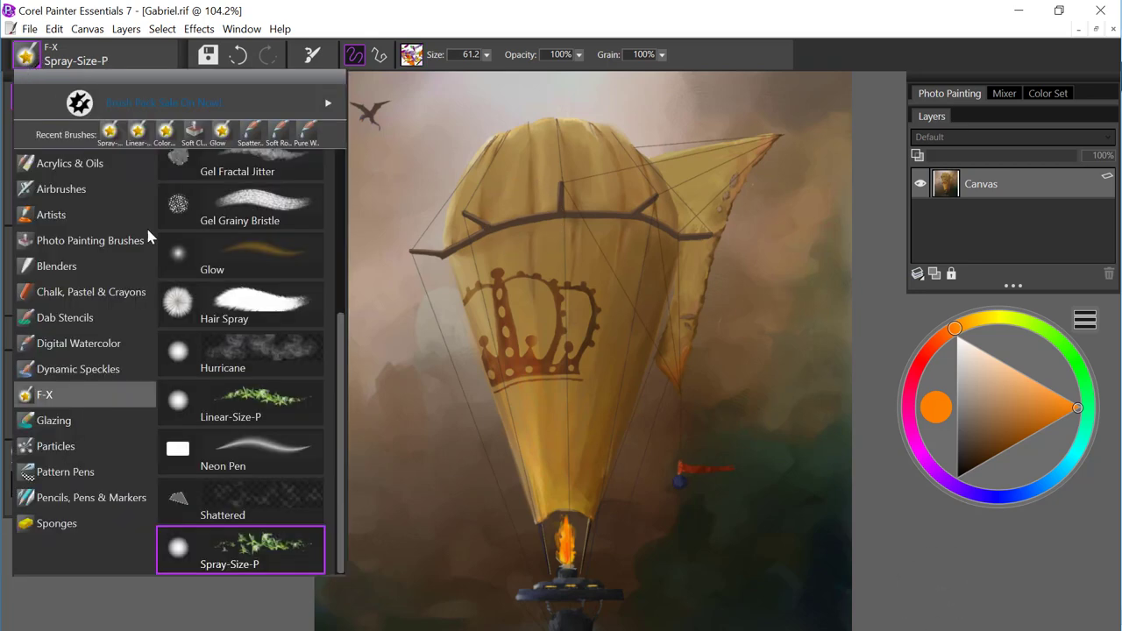
click(272, 403)
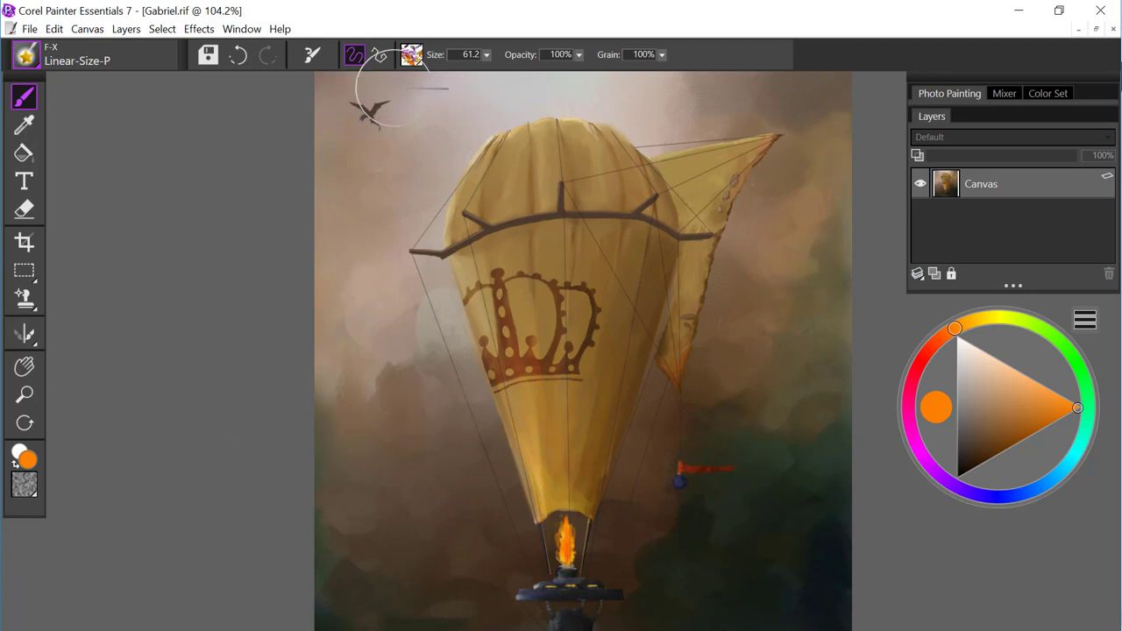
click(412, 55)
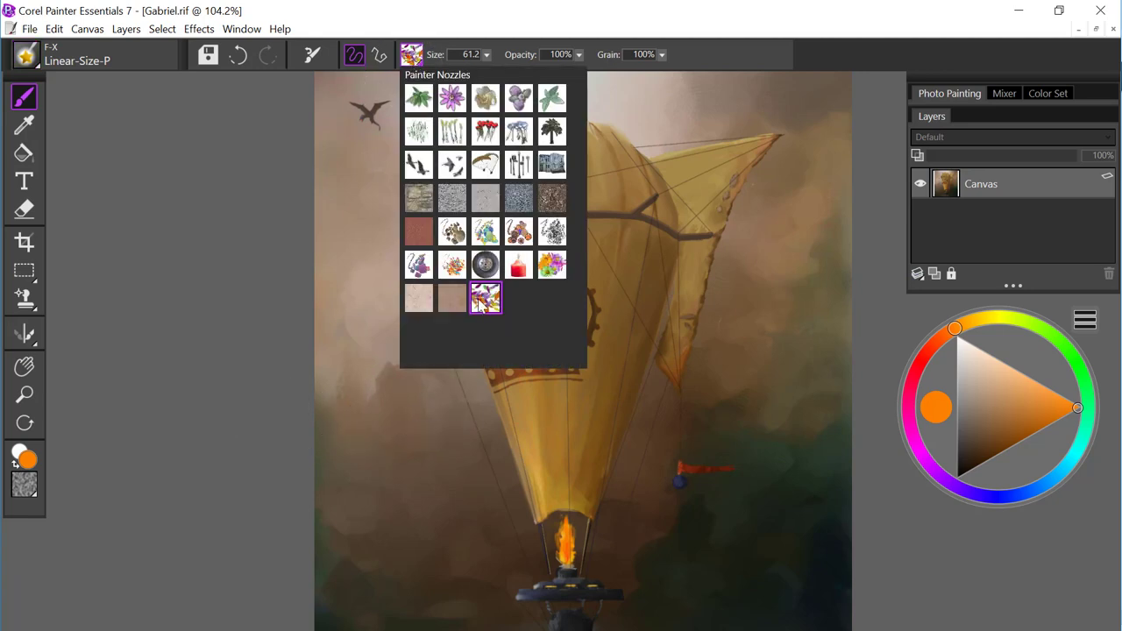
click(486, 298)
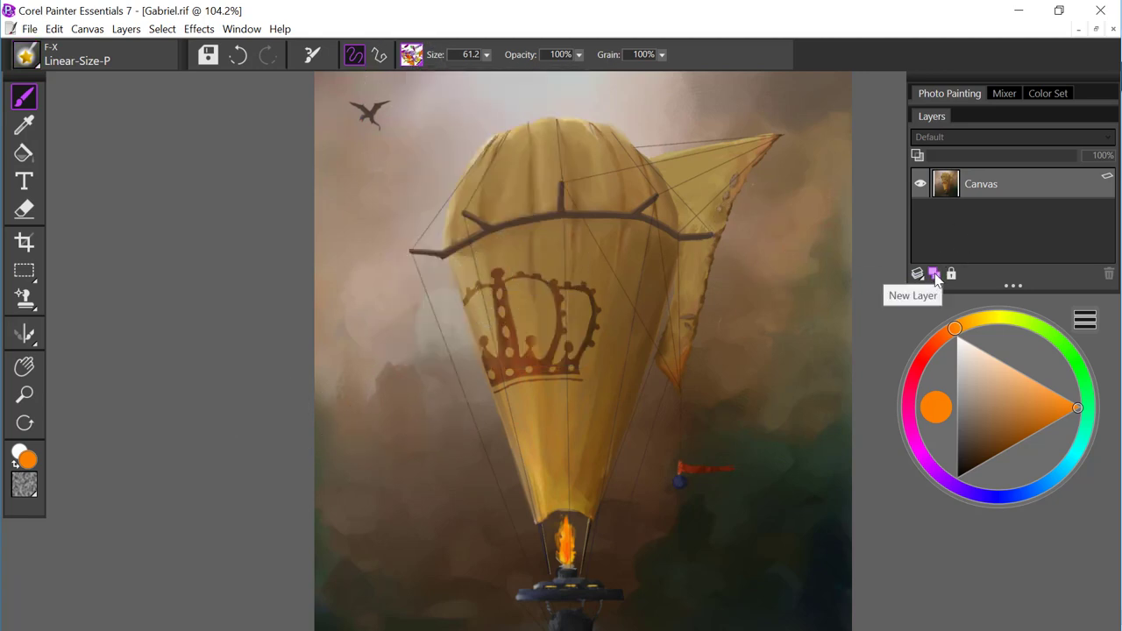
click(935, 275)
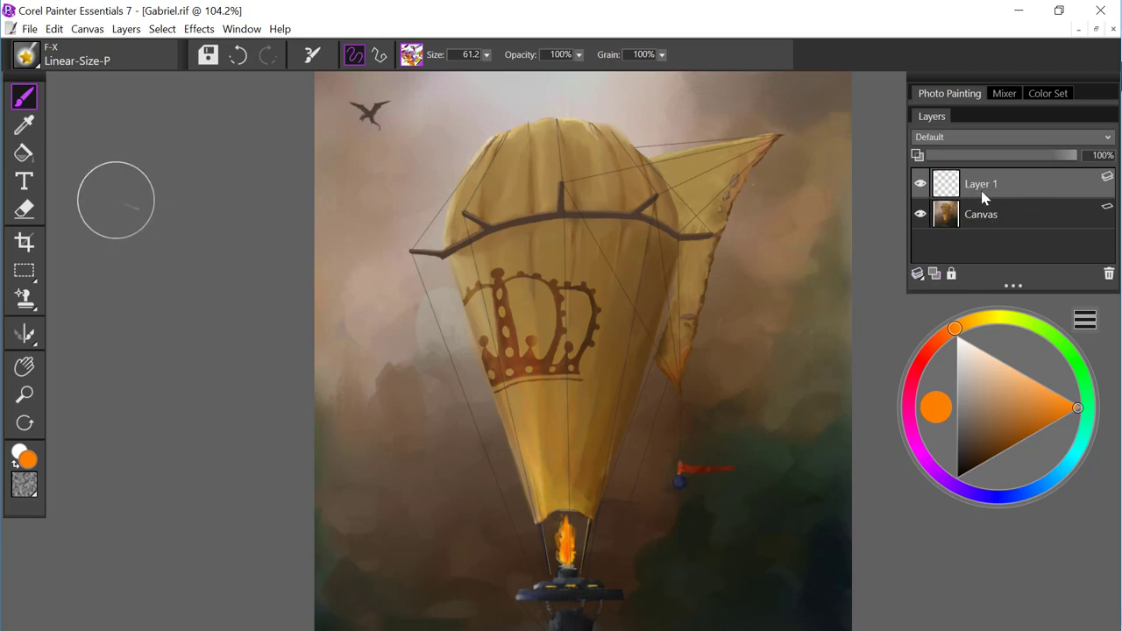
Undo a trial stroke, enlarge the brush to about 75, and paint leaves over the balloon.
mouse_move(533, 156)
mouse_down()
mouse_move(473, 228)
mouse_move(531, 140)
mouse_move(575, 224)
mouse_move(538, 231)
mouse_up()
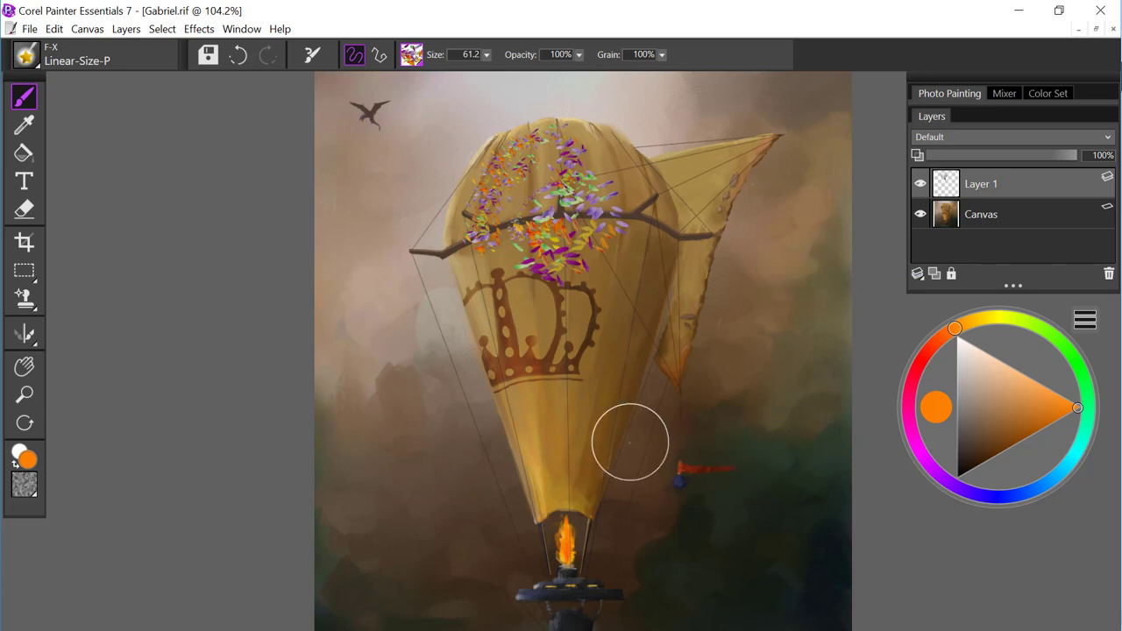
key(ctrl+z)
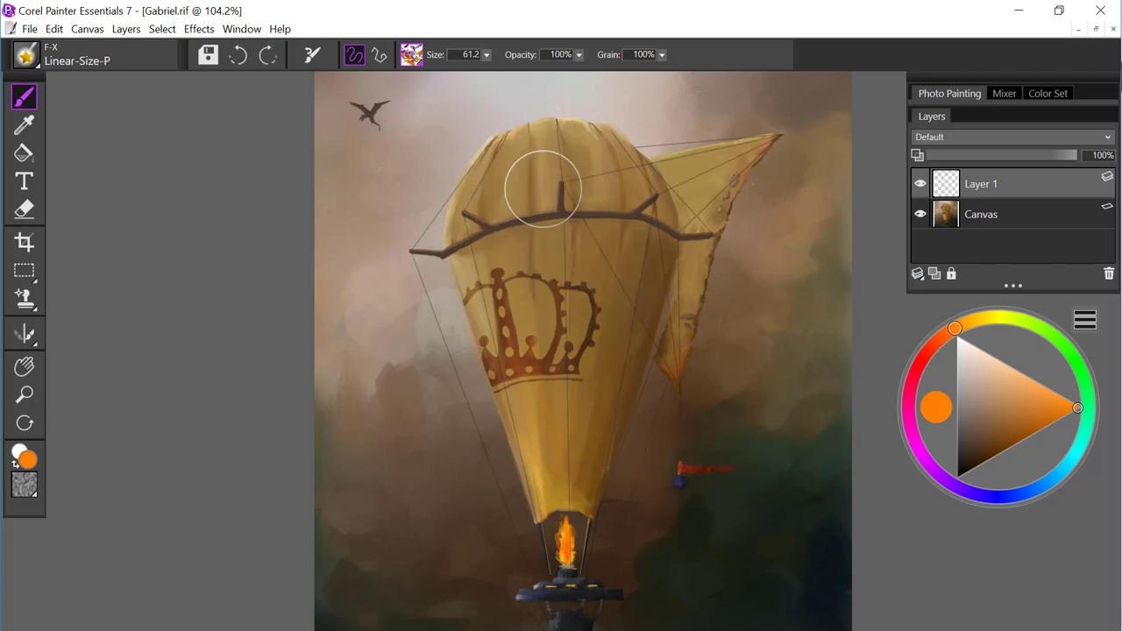
click(486, 55)
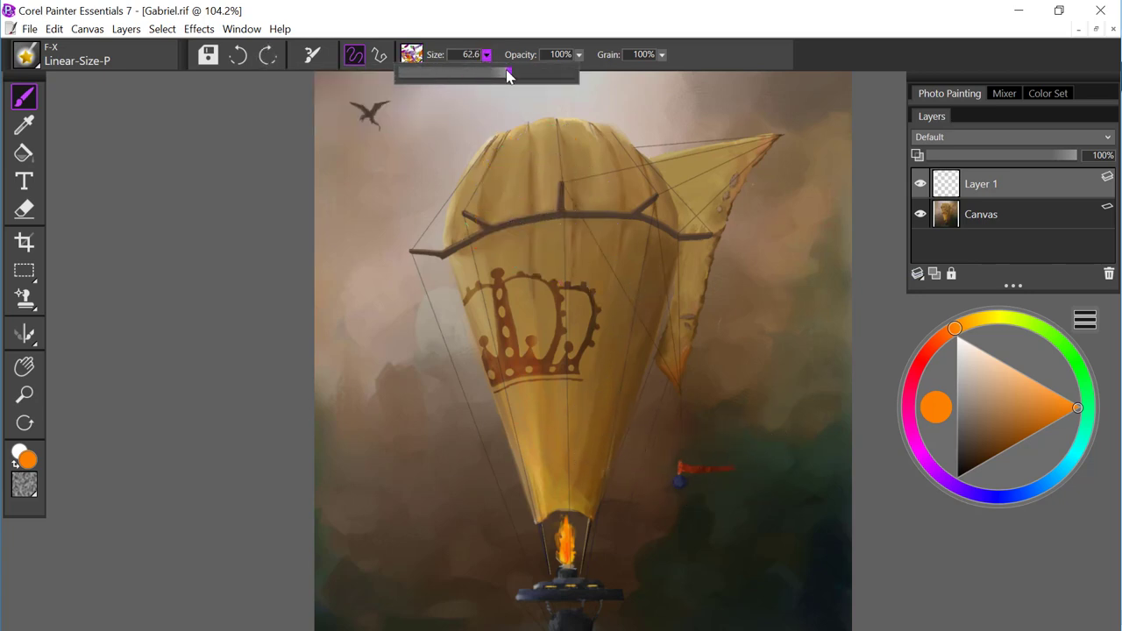
drag(507, 77, 525, 76)
mouse_move(530, 189)
mouse_down()
mouse_move(581, 226)
mouse_move(564, 210)
mouse_move(460, 244)
mouse_move(657, 233)
mouse_move(464, 254)
mouse_move(561, 254)
mouse_move(535, 373)
mouse_move(499, 290)
mouse_move(537, 470)
mouse_move(596, 399)
mouse_move(614, 315)
mouse_move(670, 206)
mouse_move(709, 173)
mouse_move(668, 364)
mouse_move(675, 197)
mouse_up()
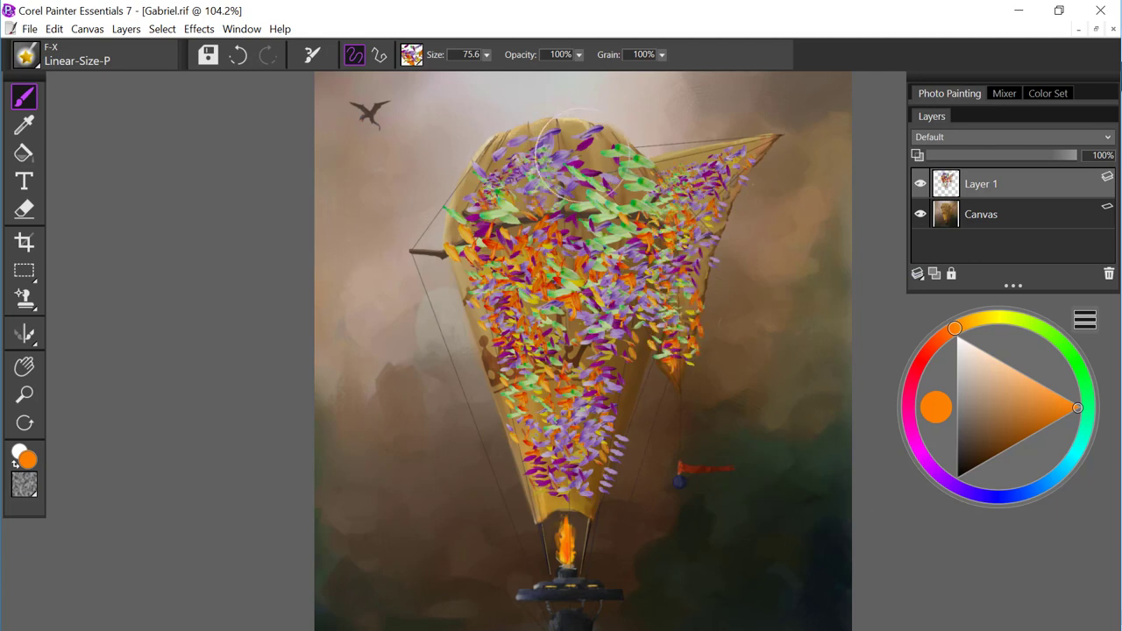
drag(572, 151, 627, 197)
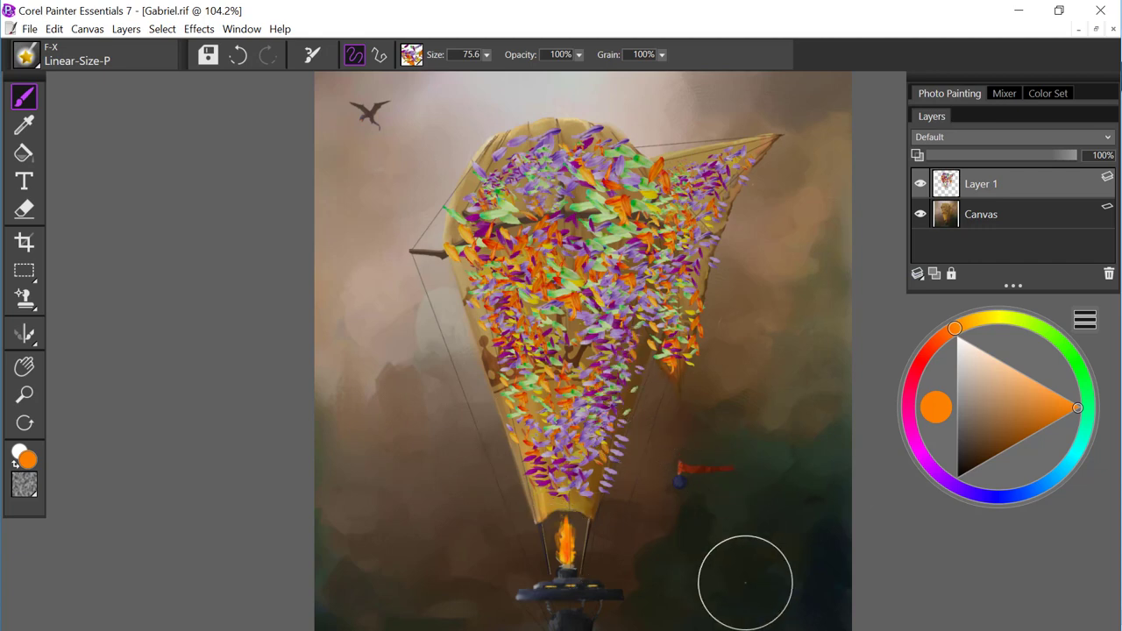
Set Layer 1's composite method to Multiply and its opacity to 16%.
click(976, 140)
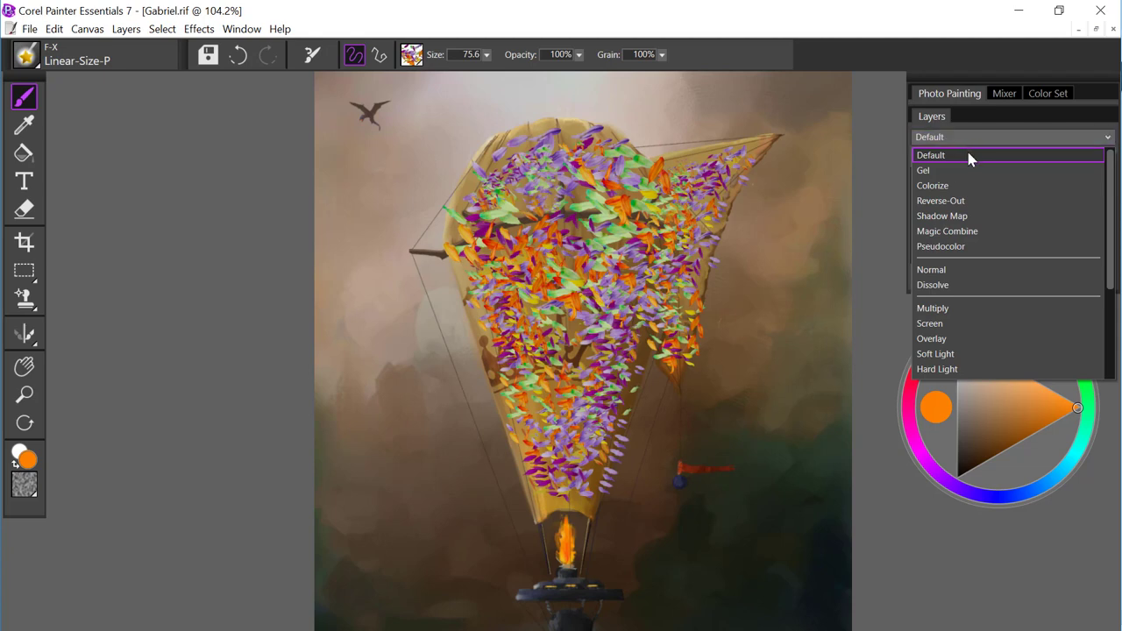
click(942, 309)
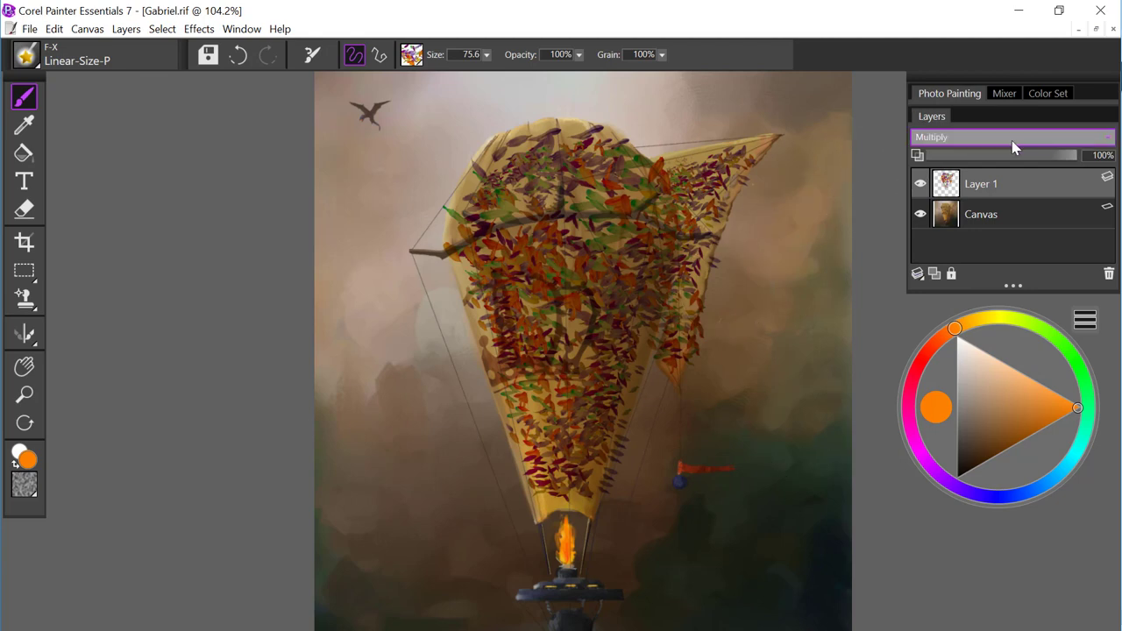
drag(1008, 155, 961, 159)
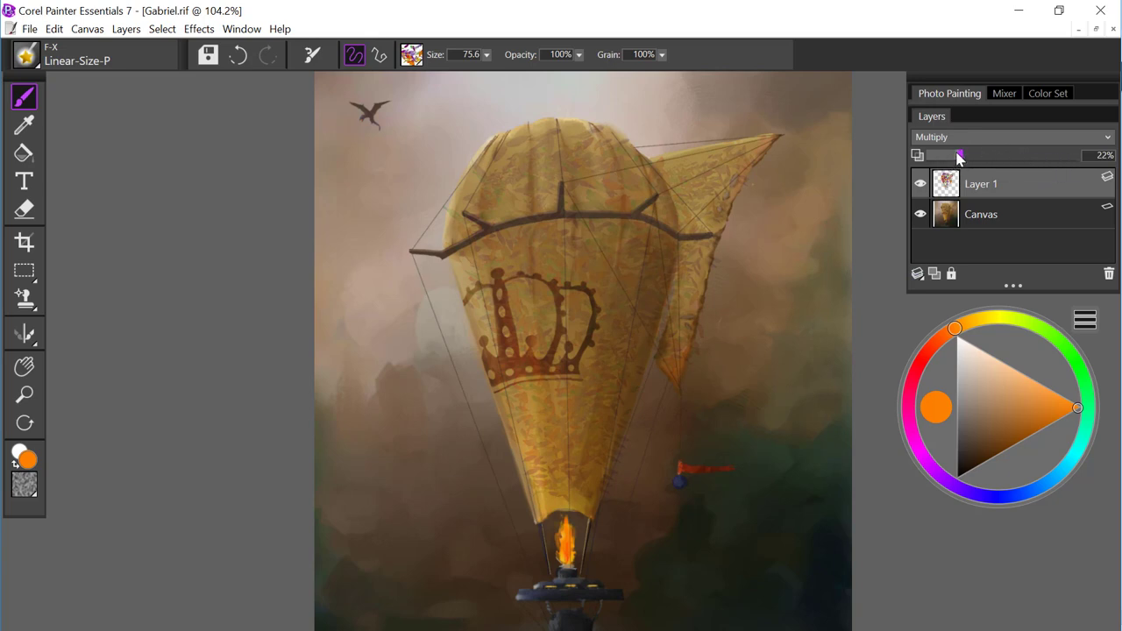
drag(959, 156, 953, 157)
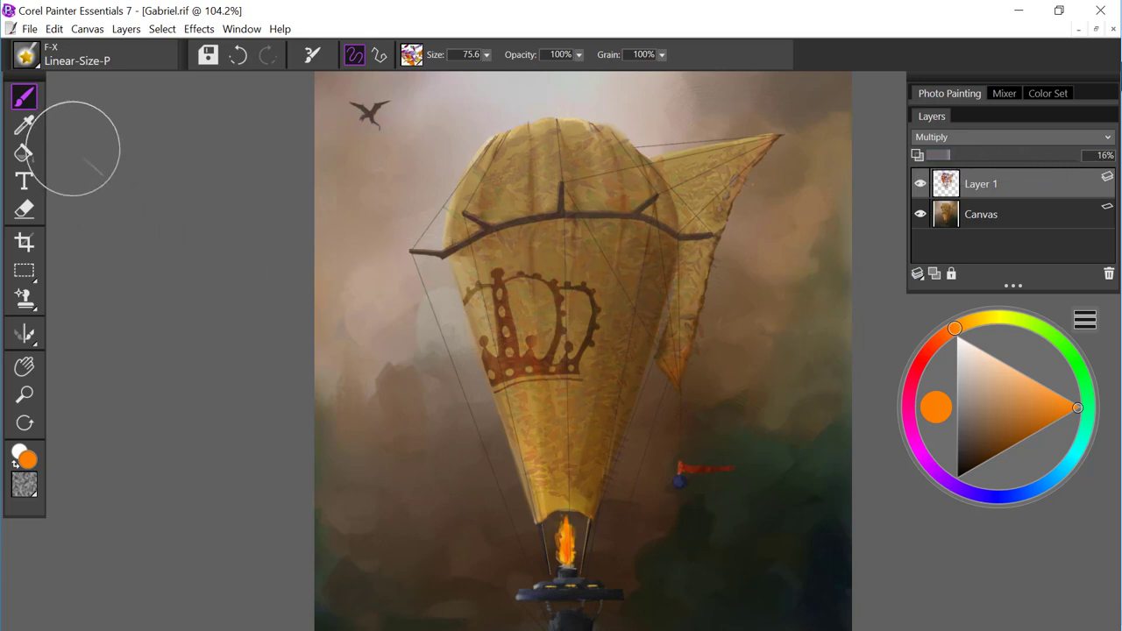
Switch to the Eraser tool.
click(25, 208)
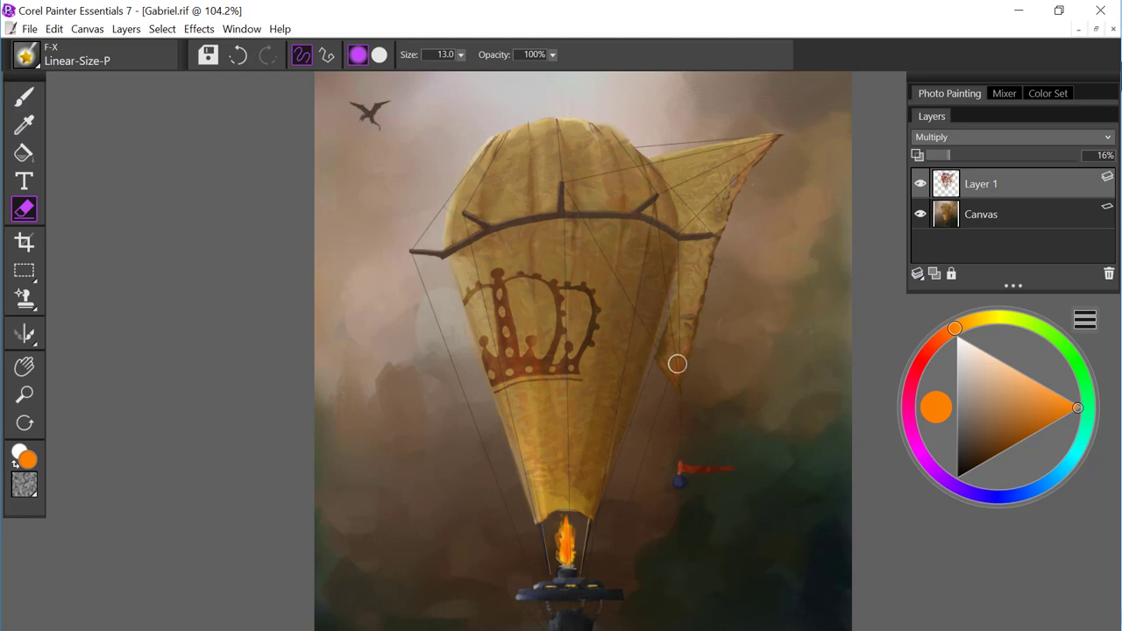
Add a new Layer 2, return to the Brush tool, and load the paragliders nozzle.
click(936, 277)
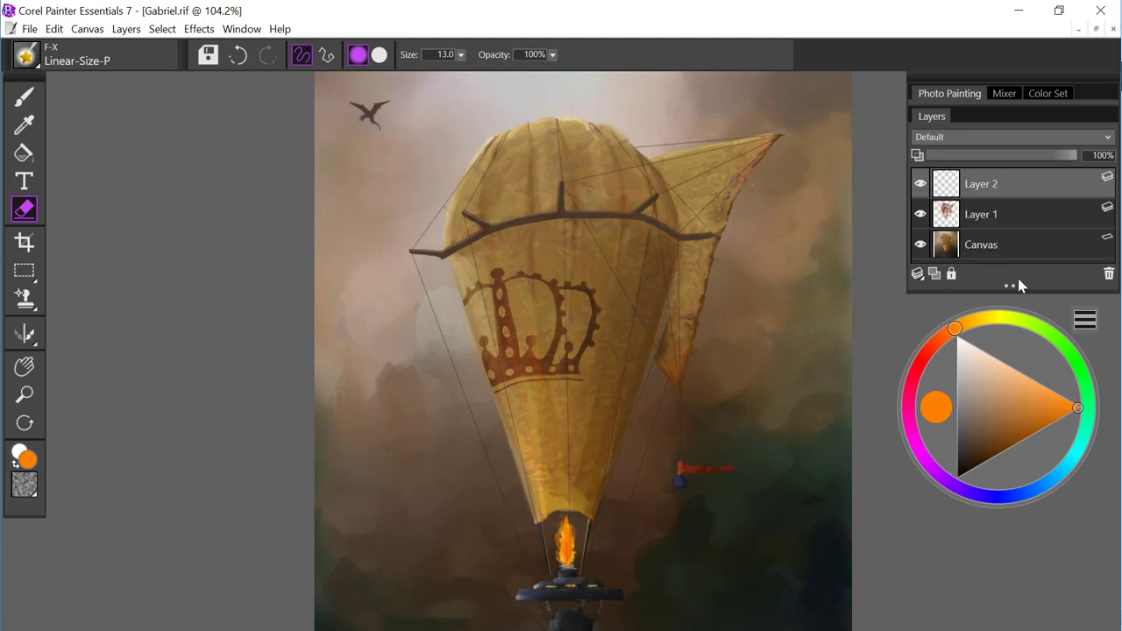
click(25, 96)
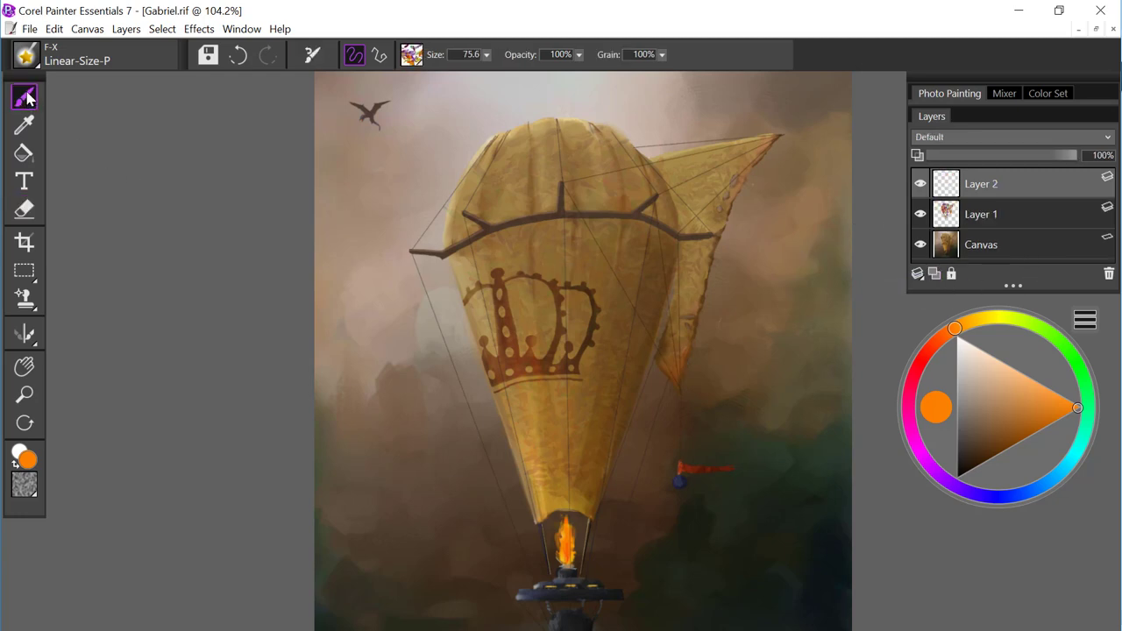
click(412, 55)
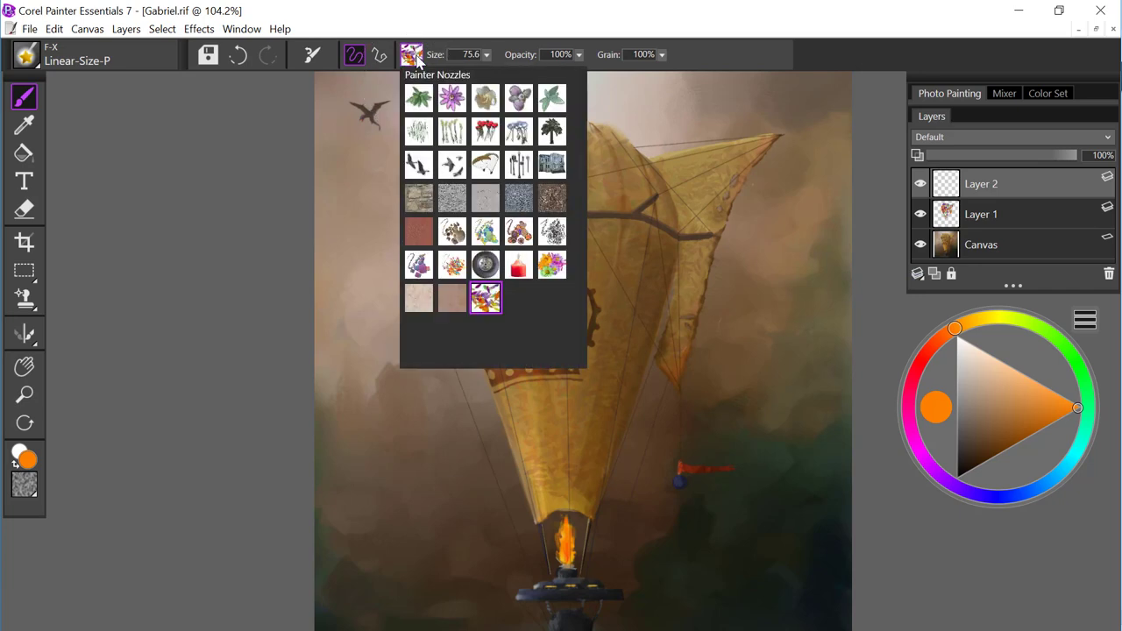
click(487, 167)
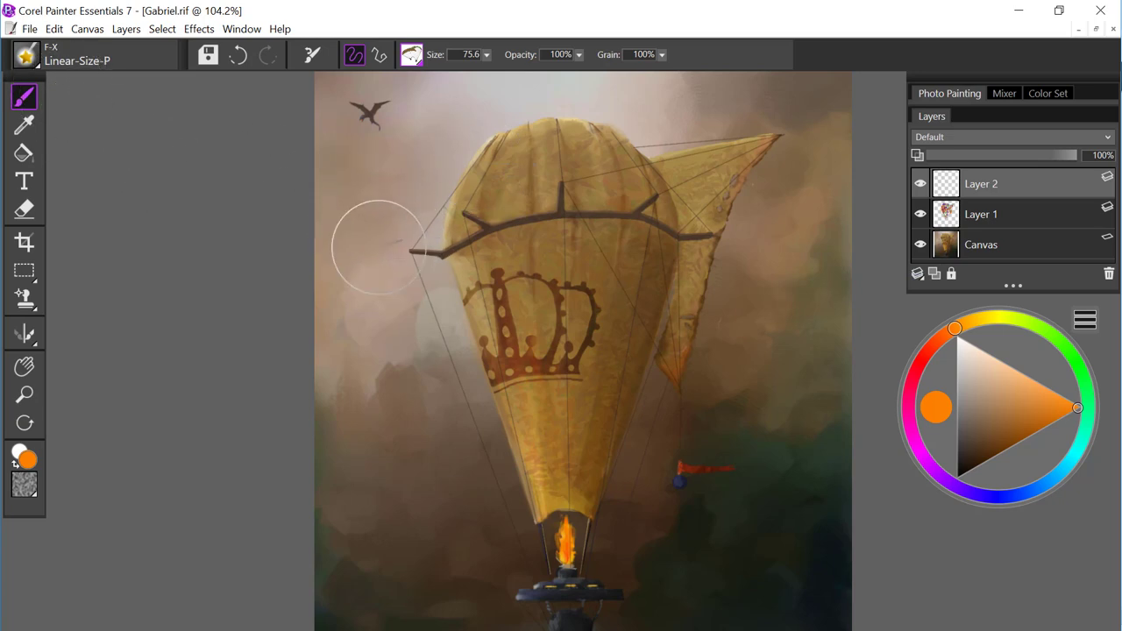
Stamp seven purple, green and red paragliders around the sky near the balloon.
drag(367, 300, 379, 332)
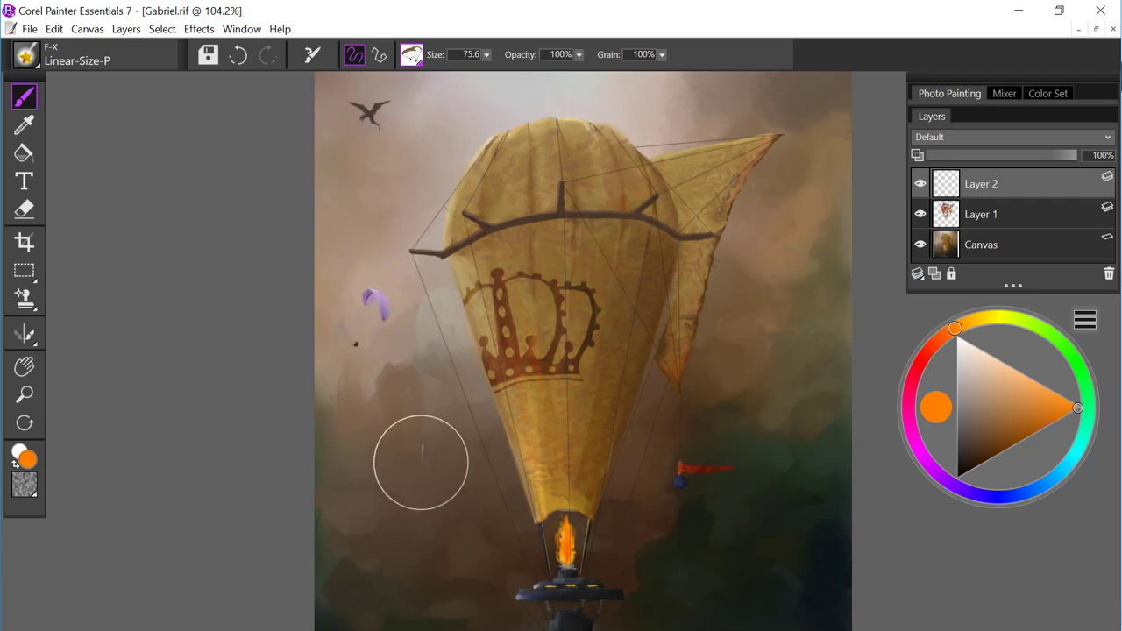
click(800, 222)
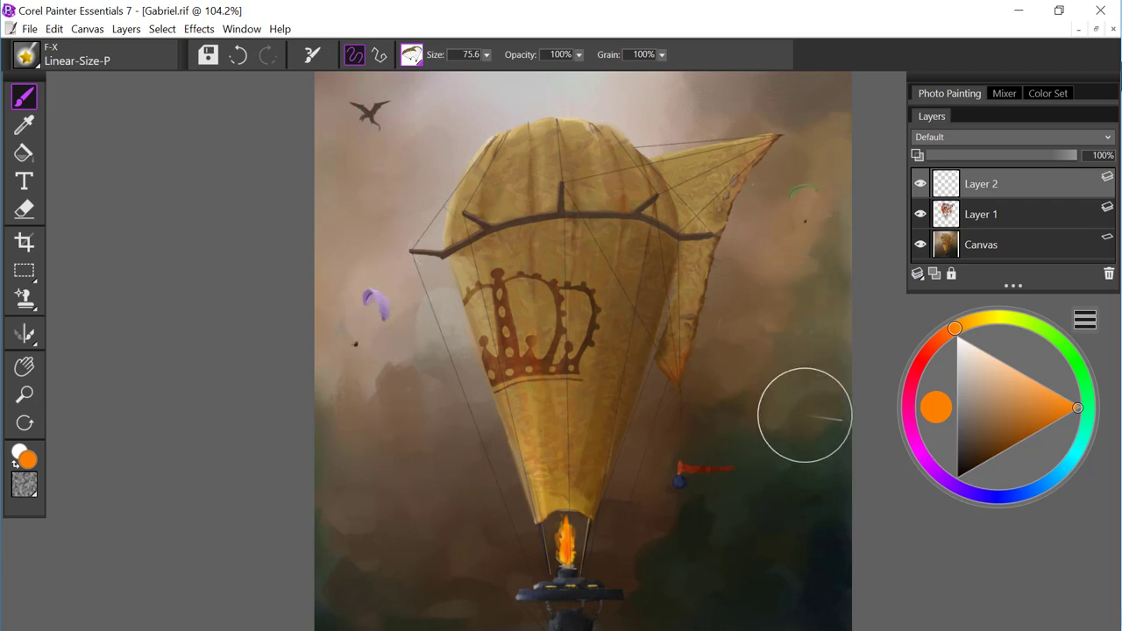
click(784, 392)
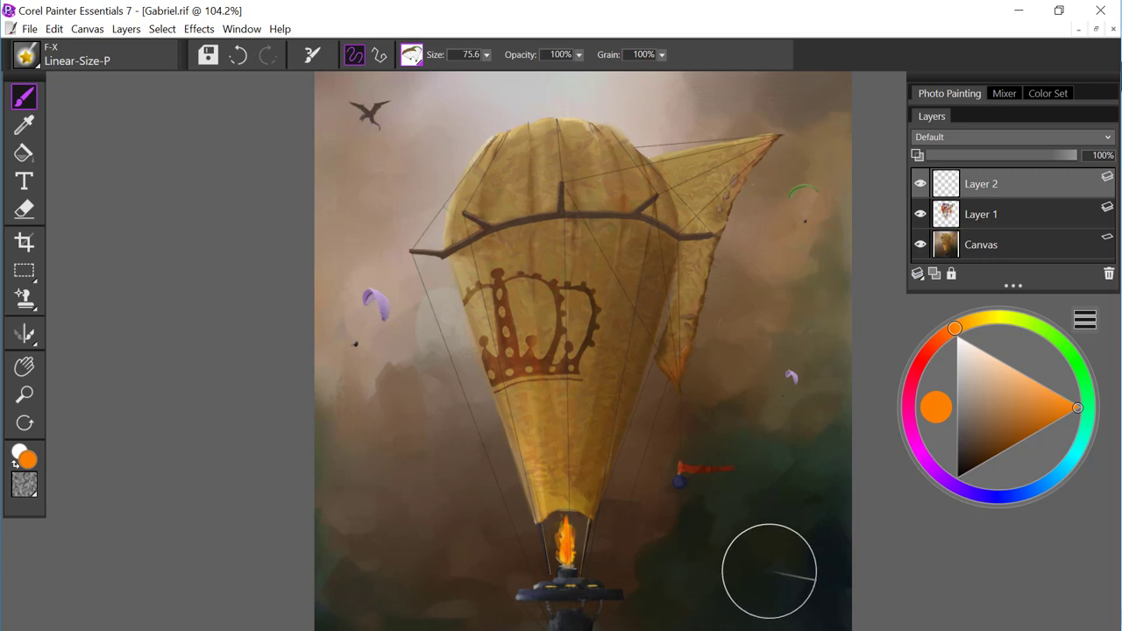
click(769, 570)
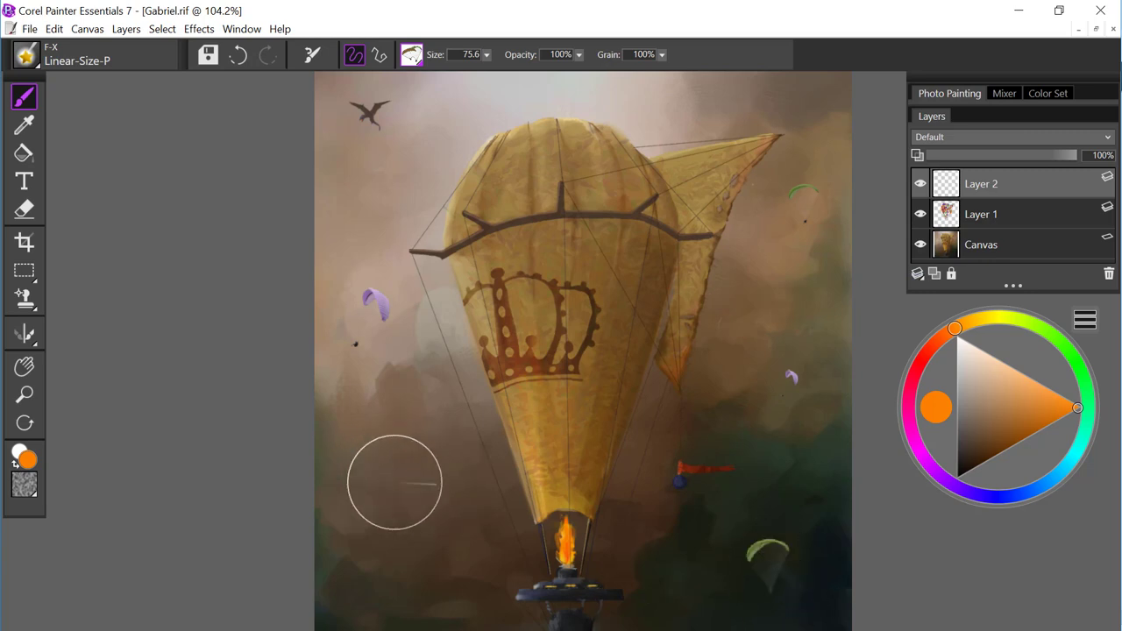
click(395, 495)
click(431, 575)
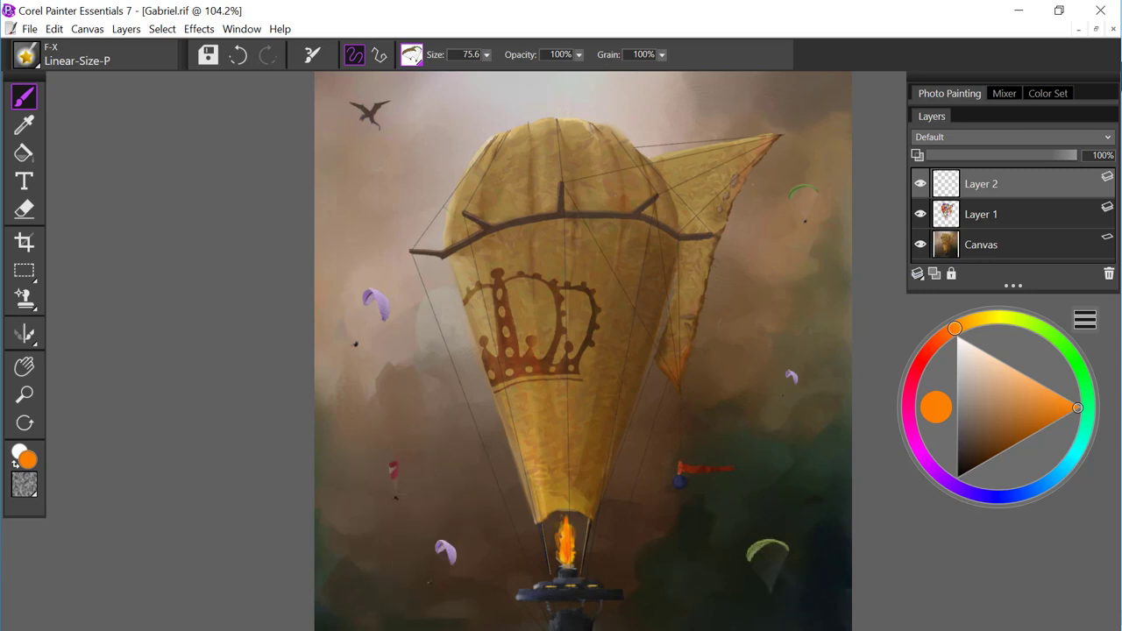
click(683, 99)
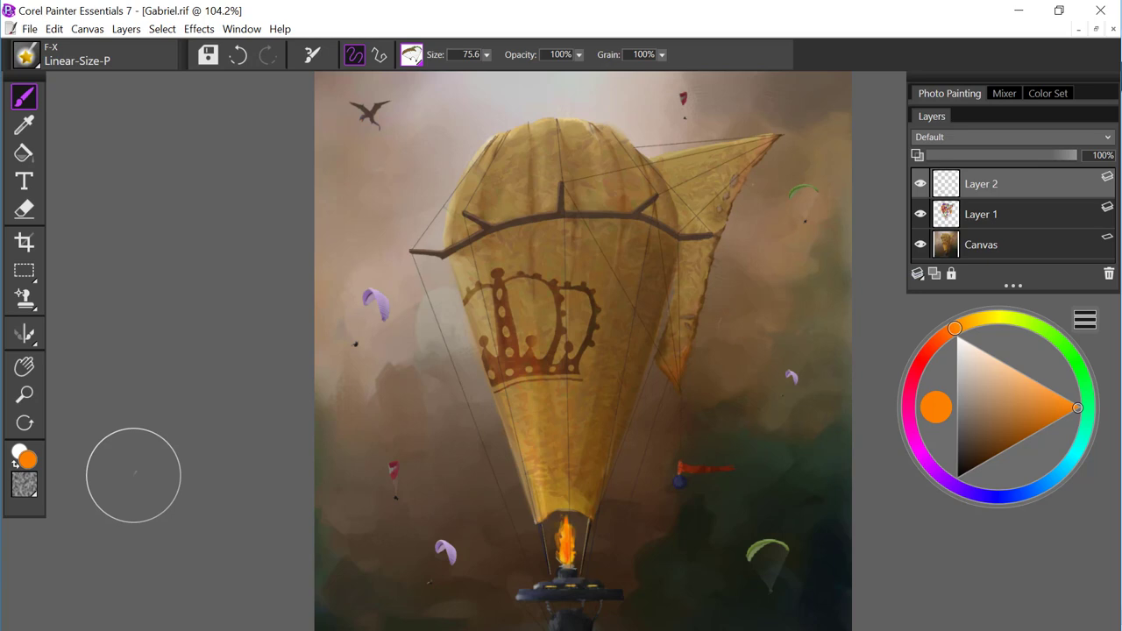
Set Layer 2's composite method to Overlay.
click(951, 138)
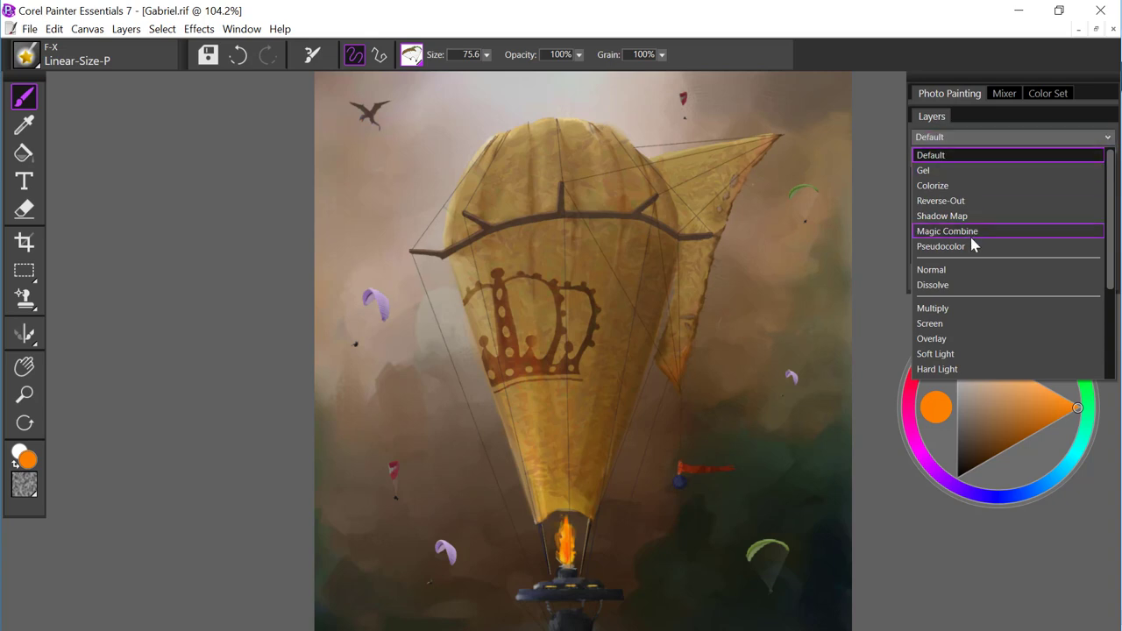
click(962, 339)
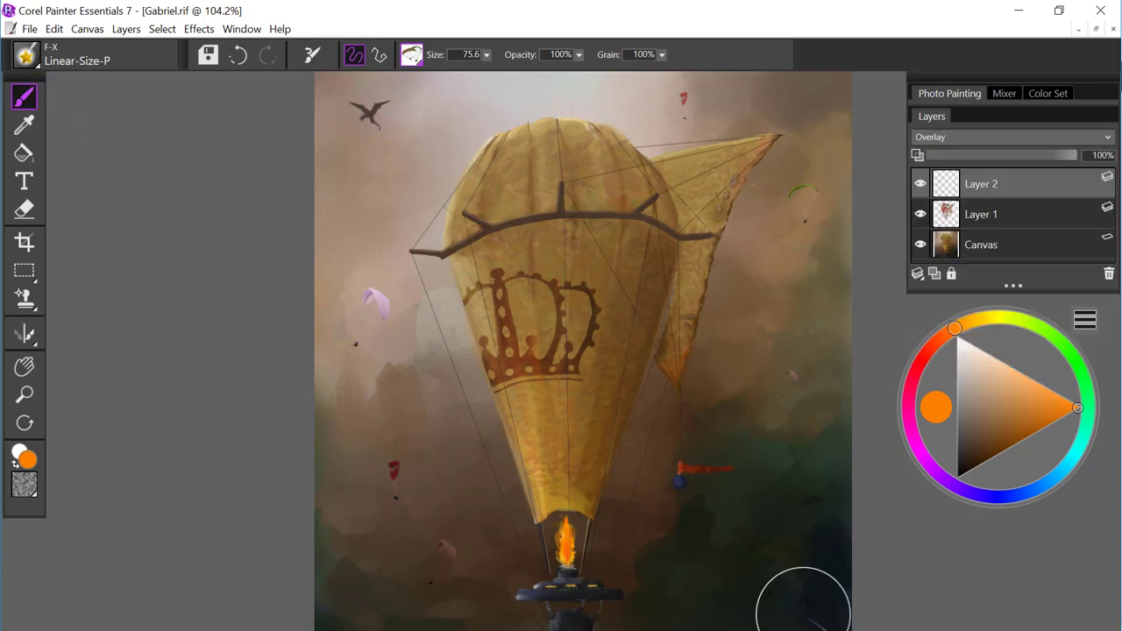